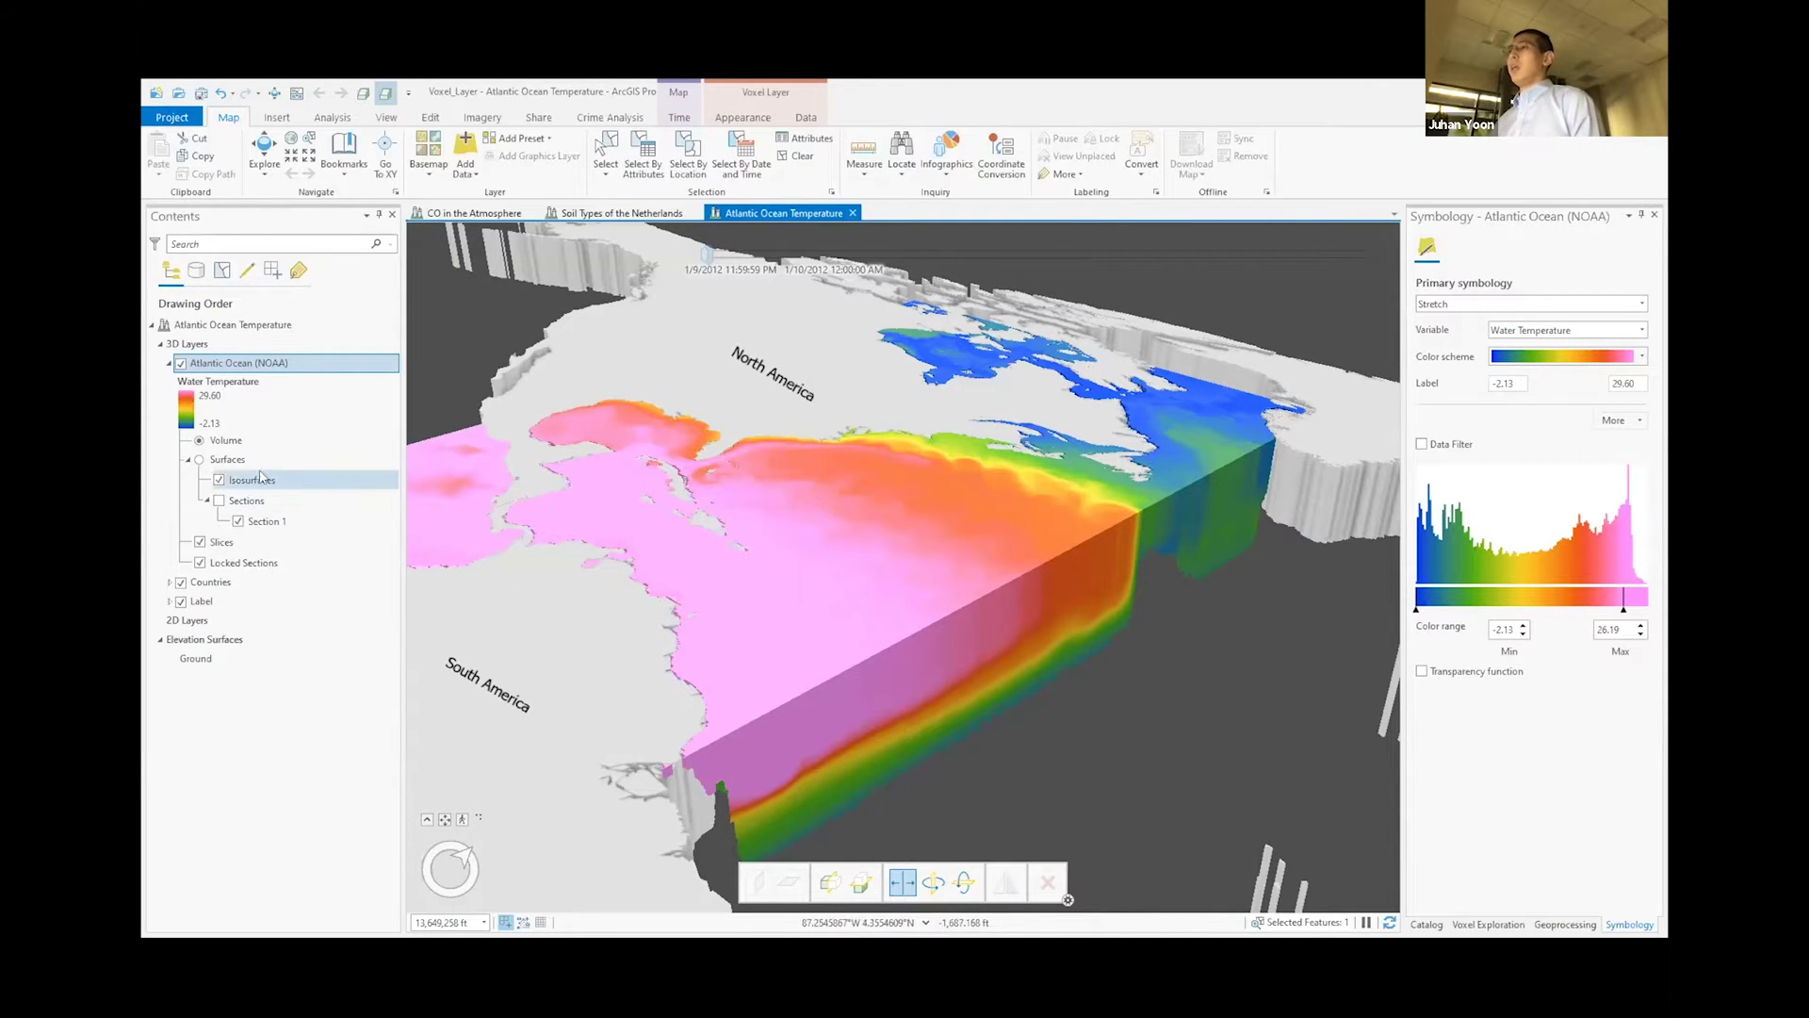
# Step: Display the voxel layer as surfaces and add a new isosurface
pyautogui.click(199, 459)
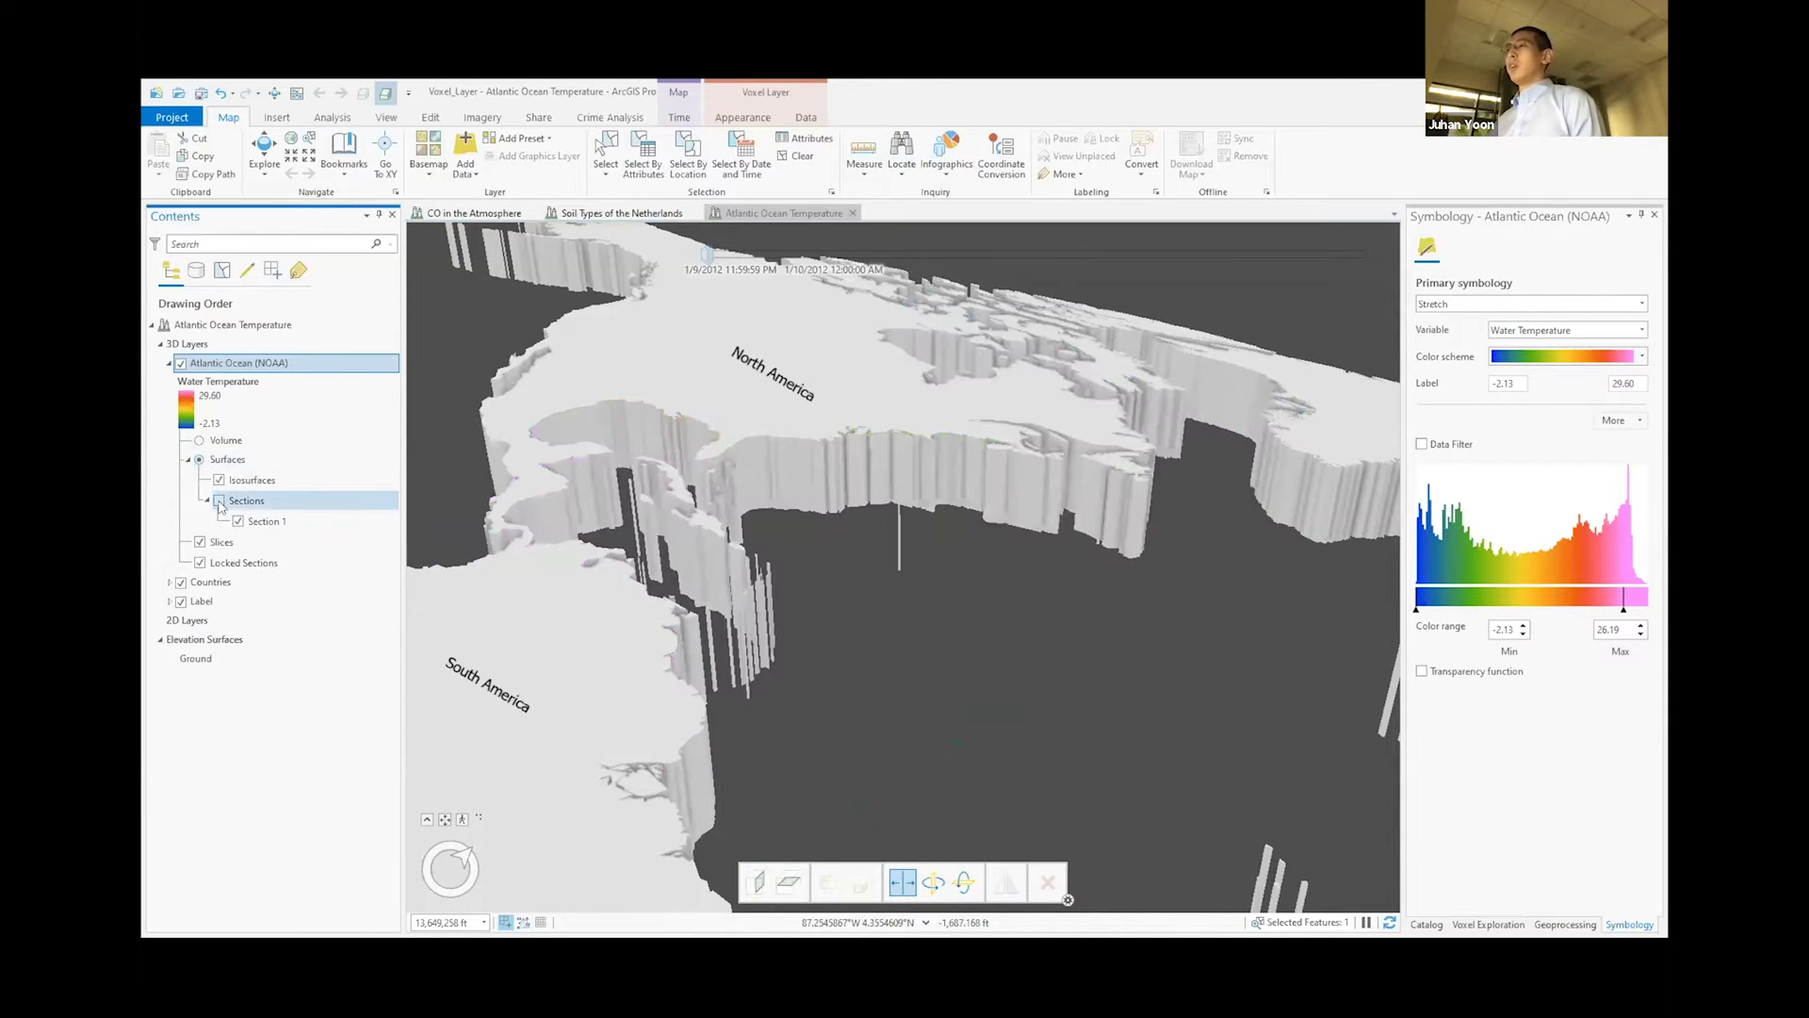
pyautogui.rightClick(247, 482)
pyautogui.click(292, 490)
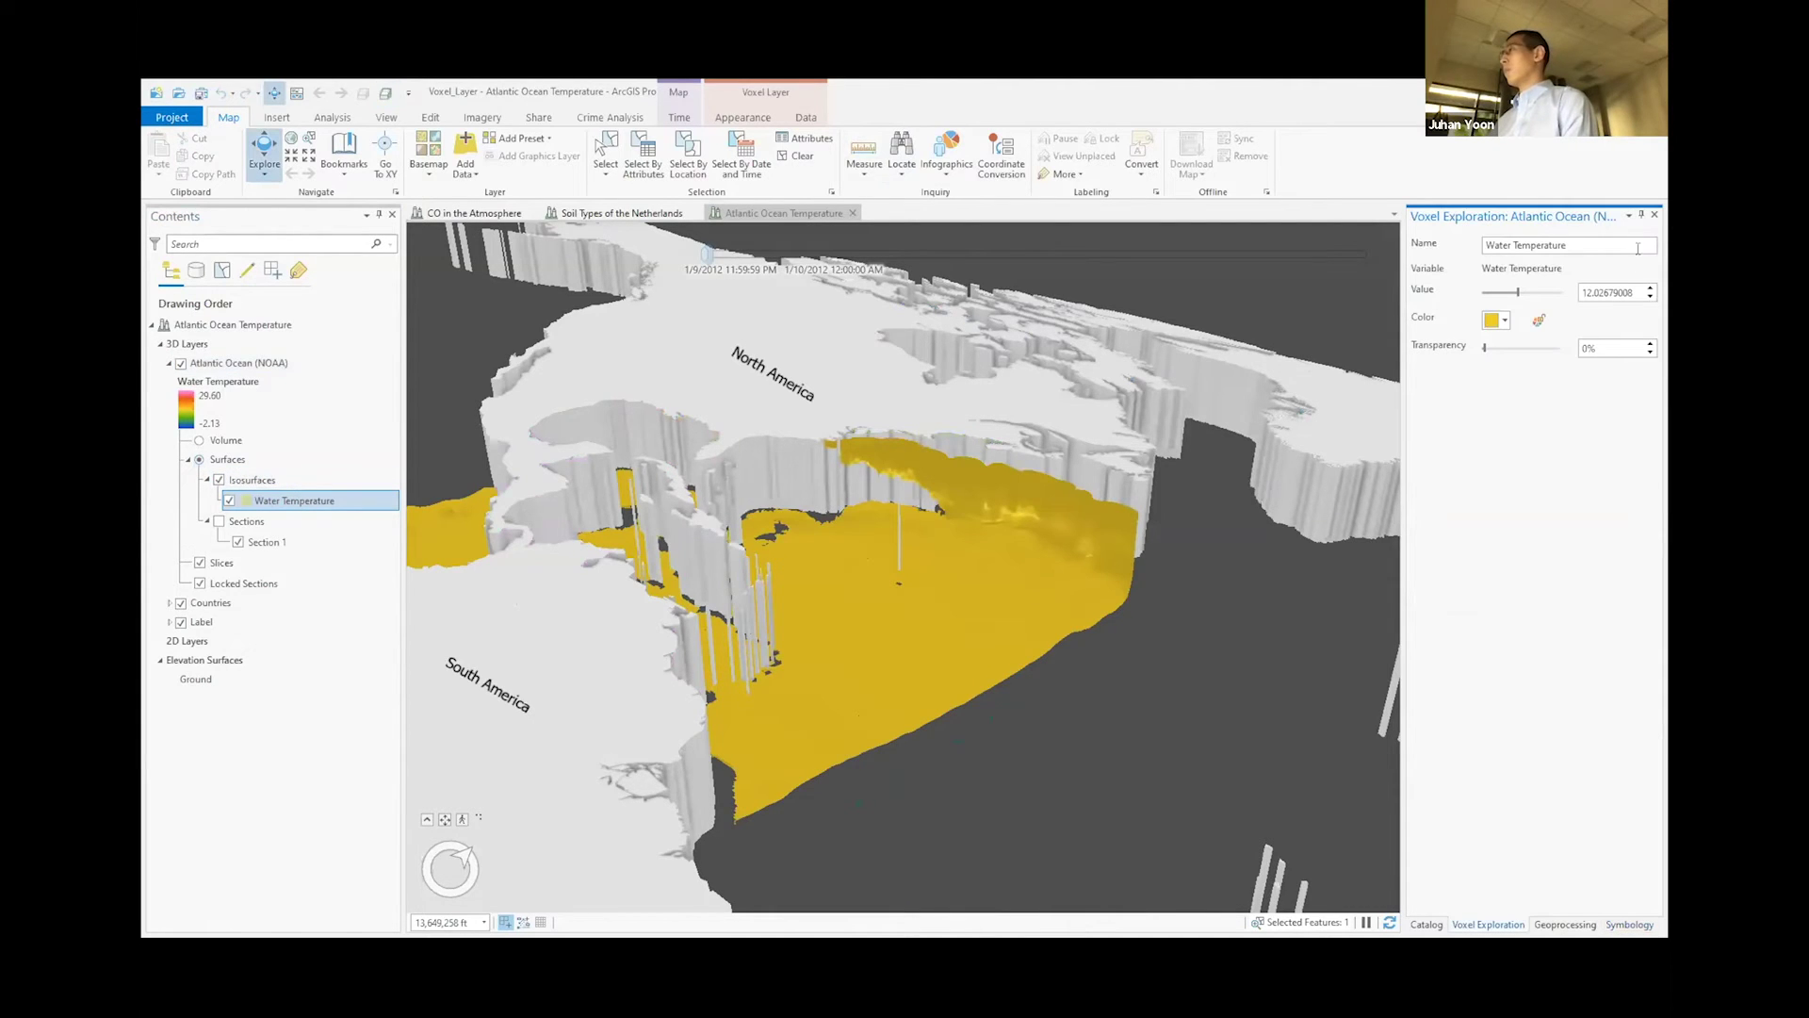
# Step: Set the Water Temperature isosurface value to 13, then drag-adjust it to about 17.39
pyautogui.doubleClick(1628, 292)
pyautogui.write('13')
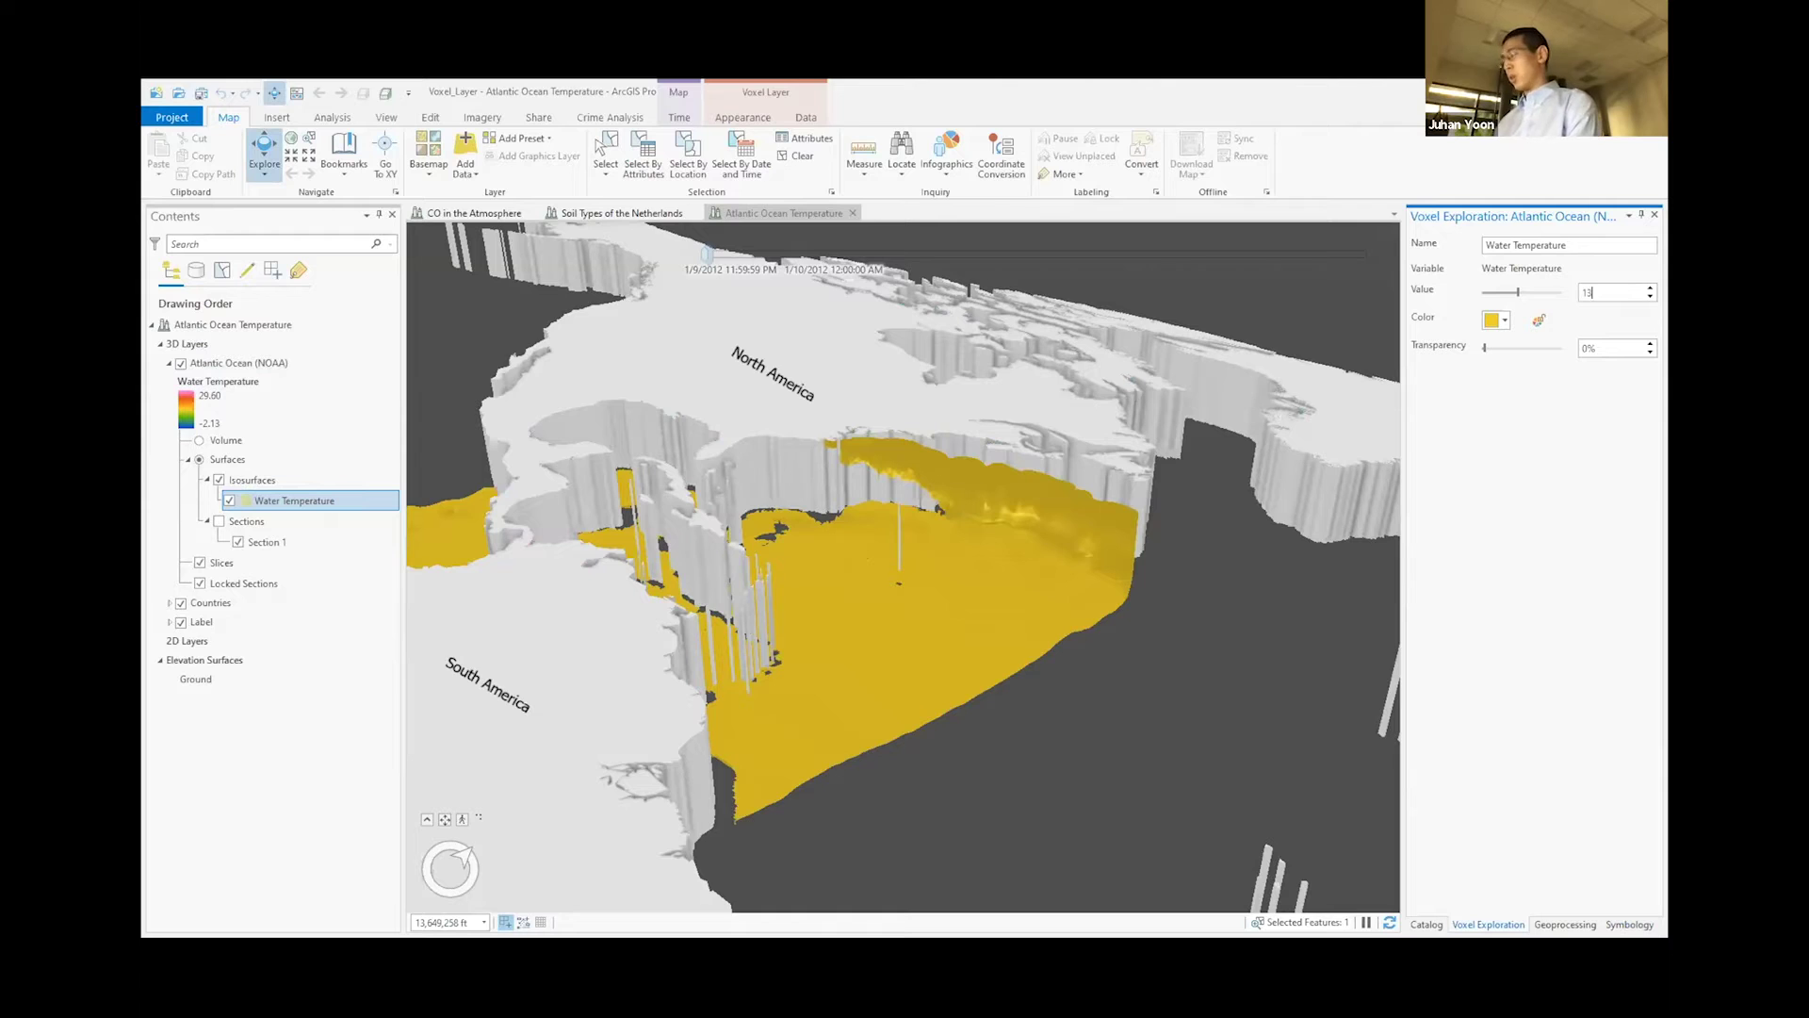
pyautogui.press('Return')
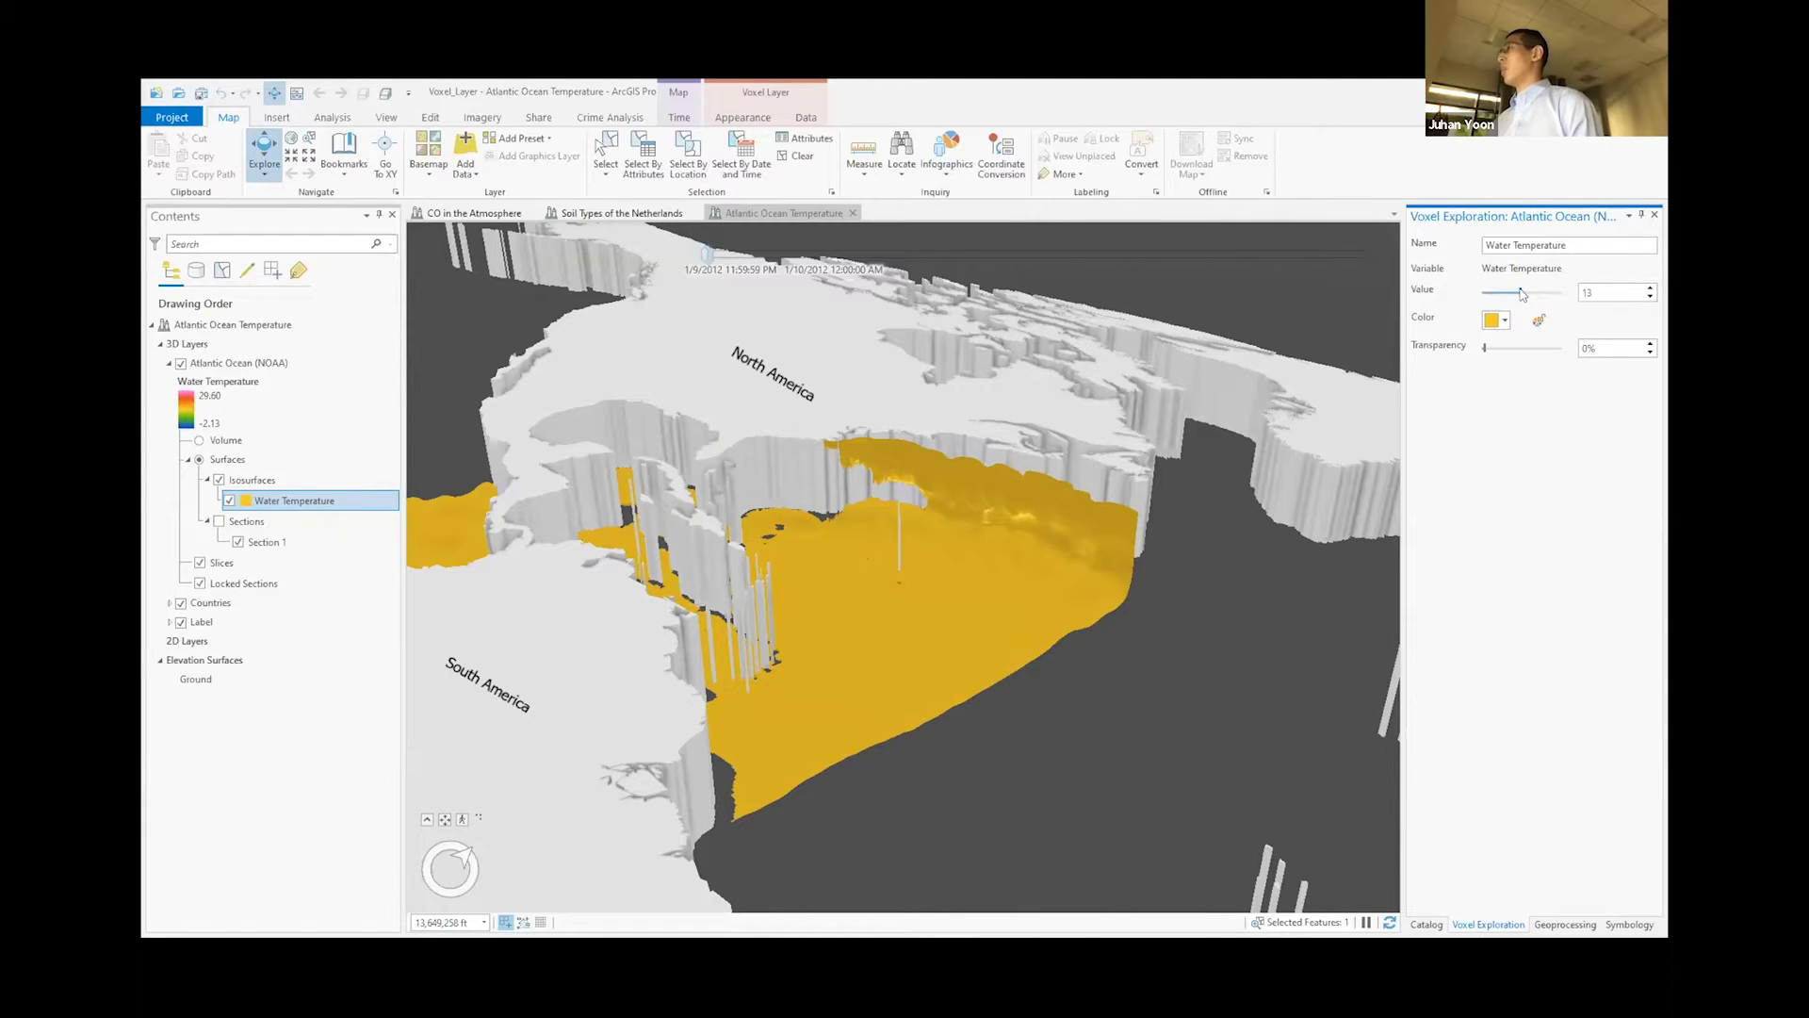
pyautogui.moveTo(1521, 294)
pyautogui.mouseDown()
pyautogui.moveTo(1488, 299)
pyautogui.moveTo(1551, 303)
pyautogui.moveTo(1499, 314)
pyautogui.moveTo(1533, 314)
pyautogui.mouseUp()
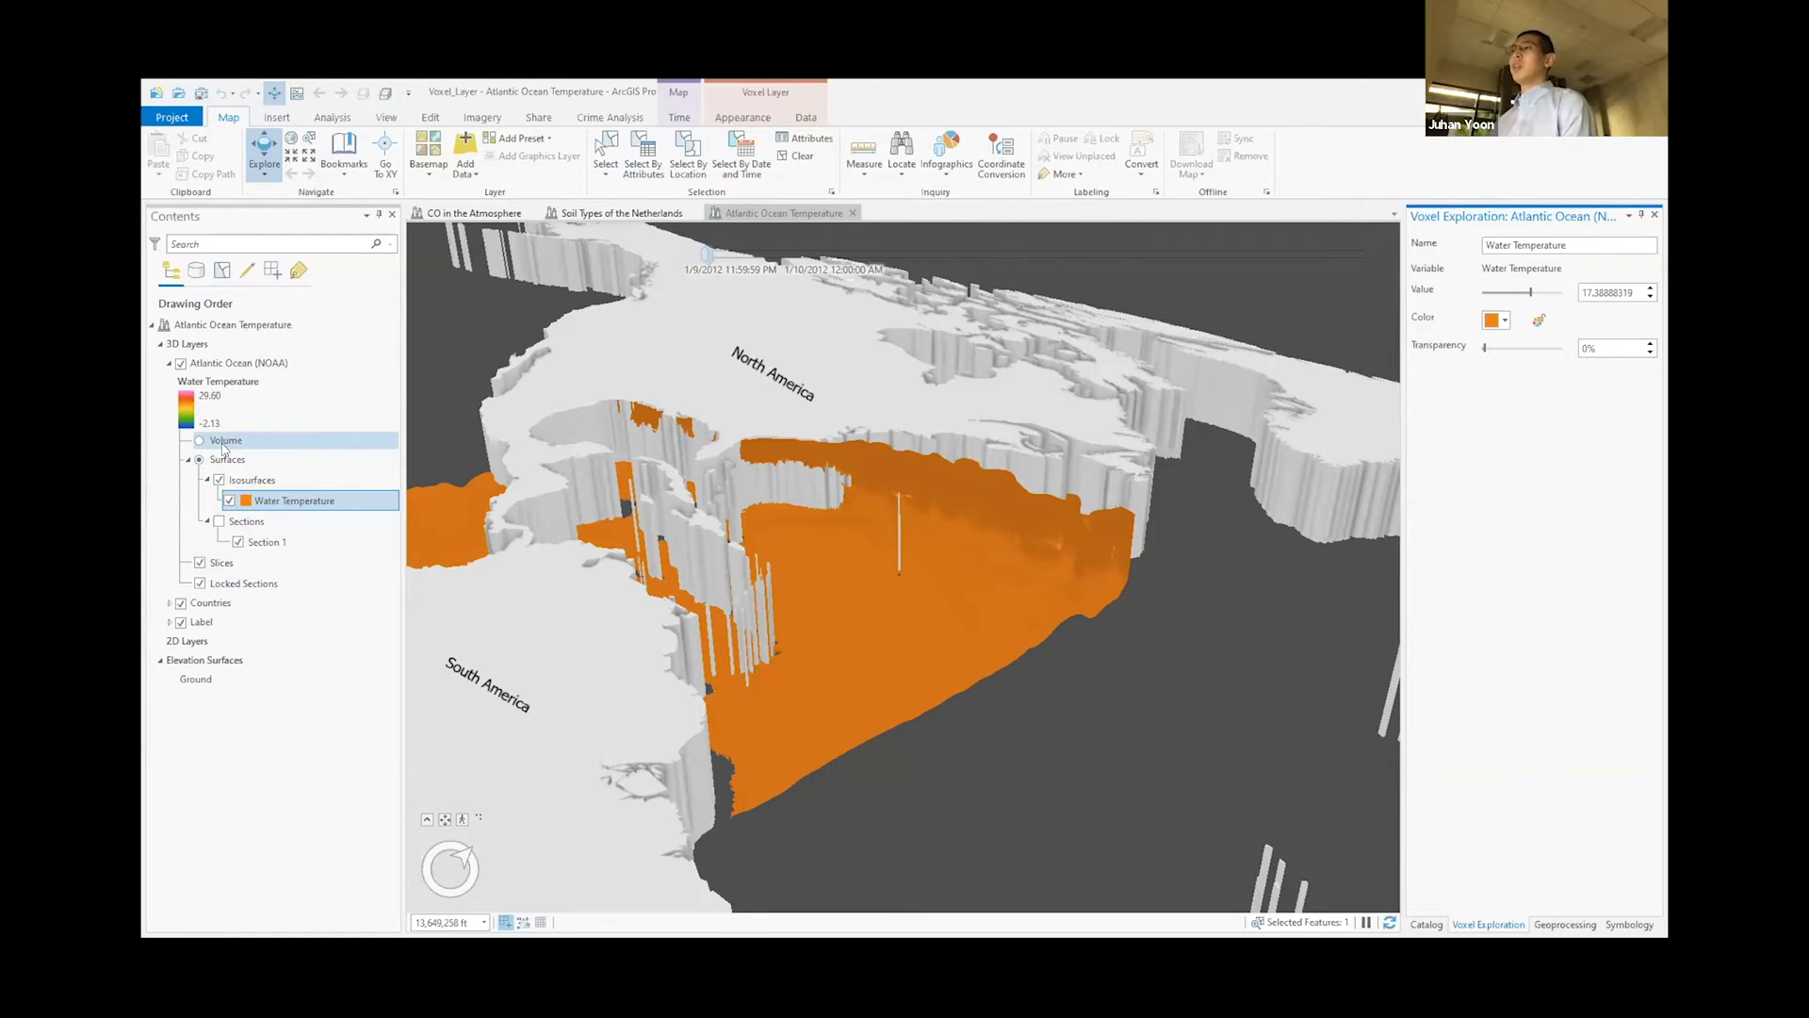
# Step: Show the layer as a temperature volume and start the time animation
pyautogui.click(224, 442)
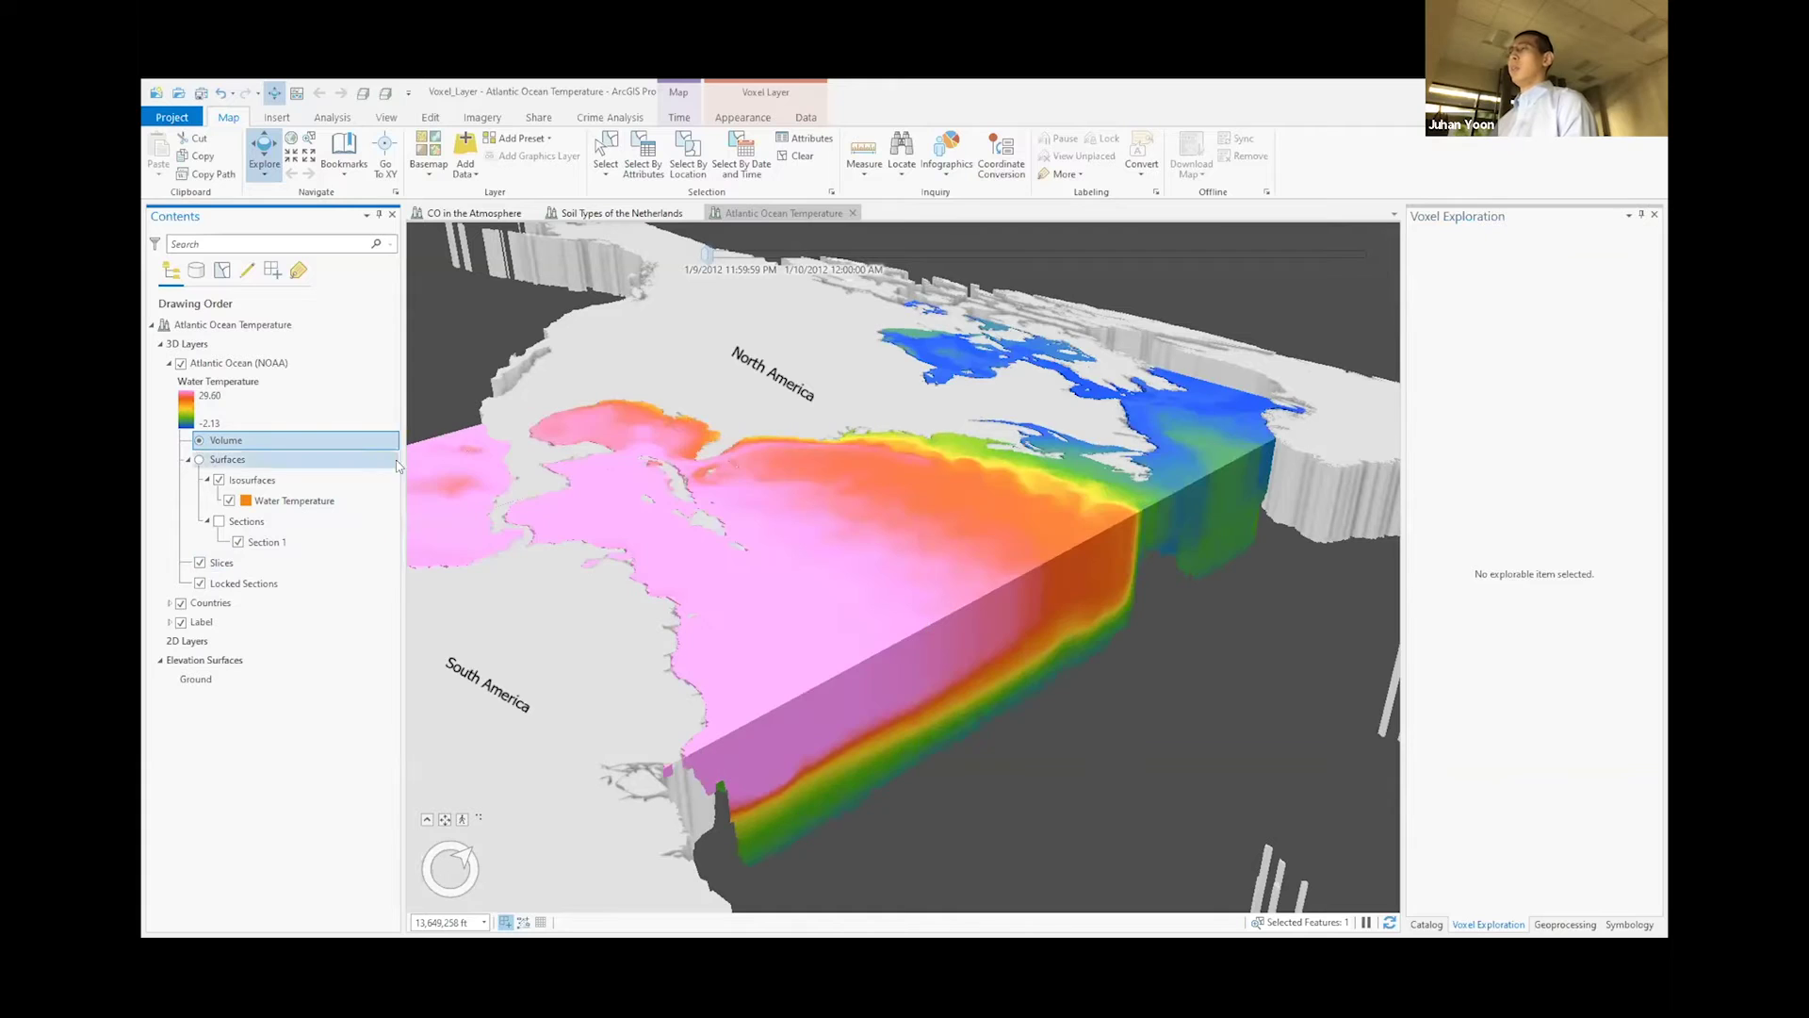
pyautogui.moveTo(1027, 245)
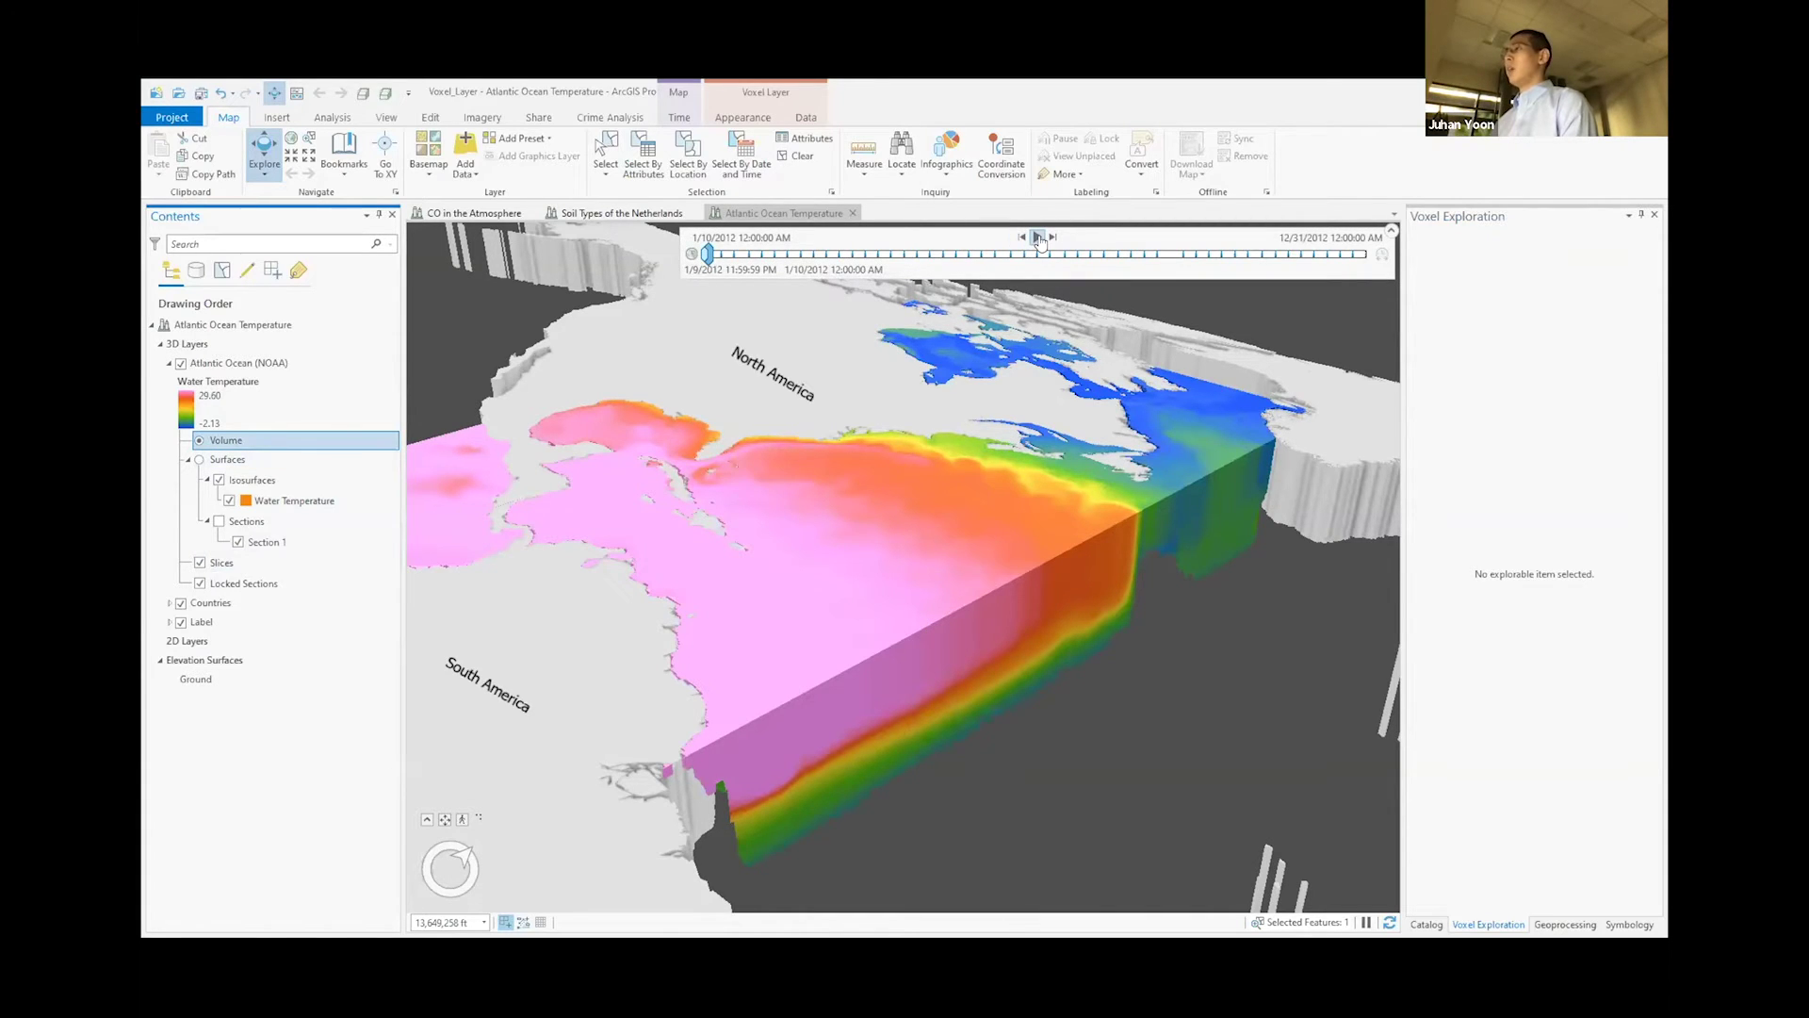
pyautogui.click(1037, 238)
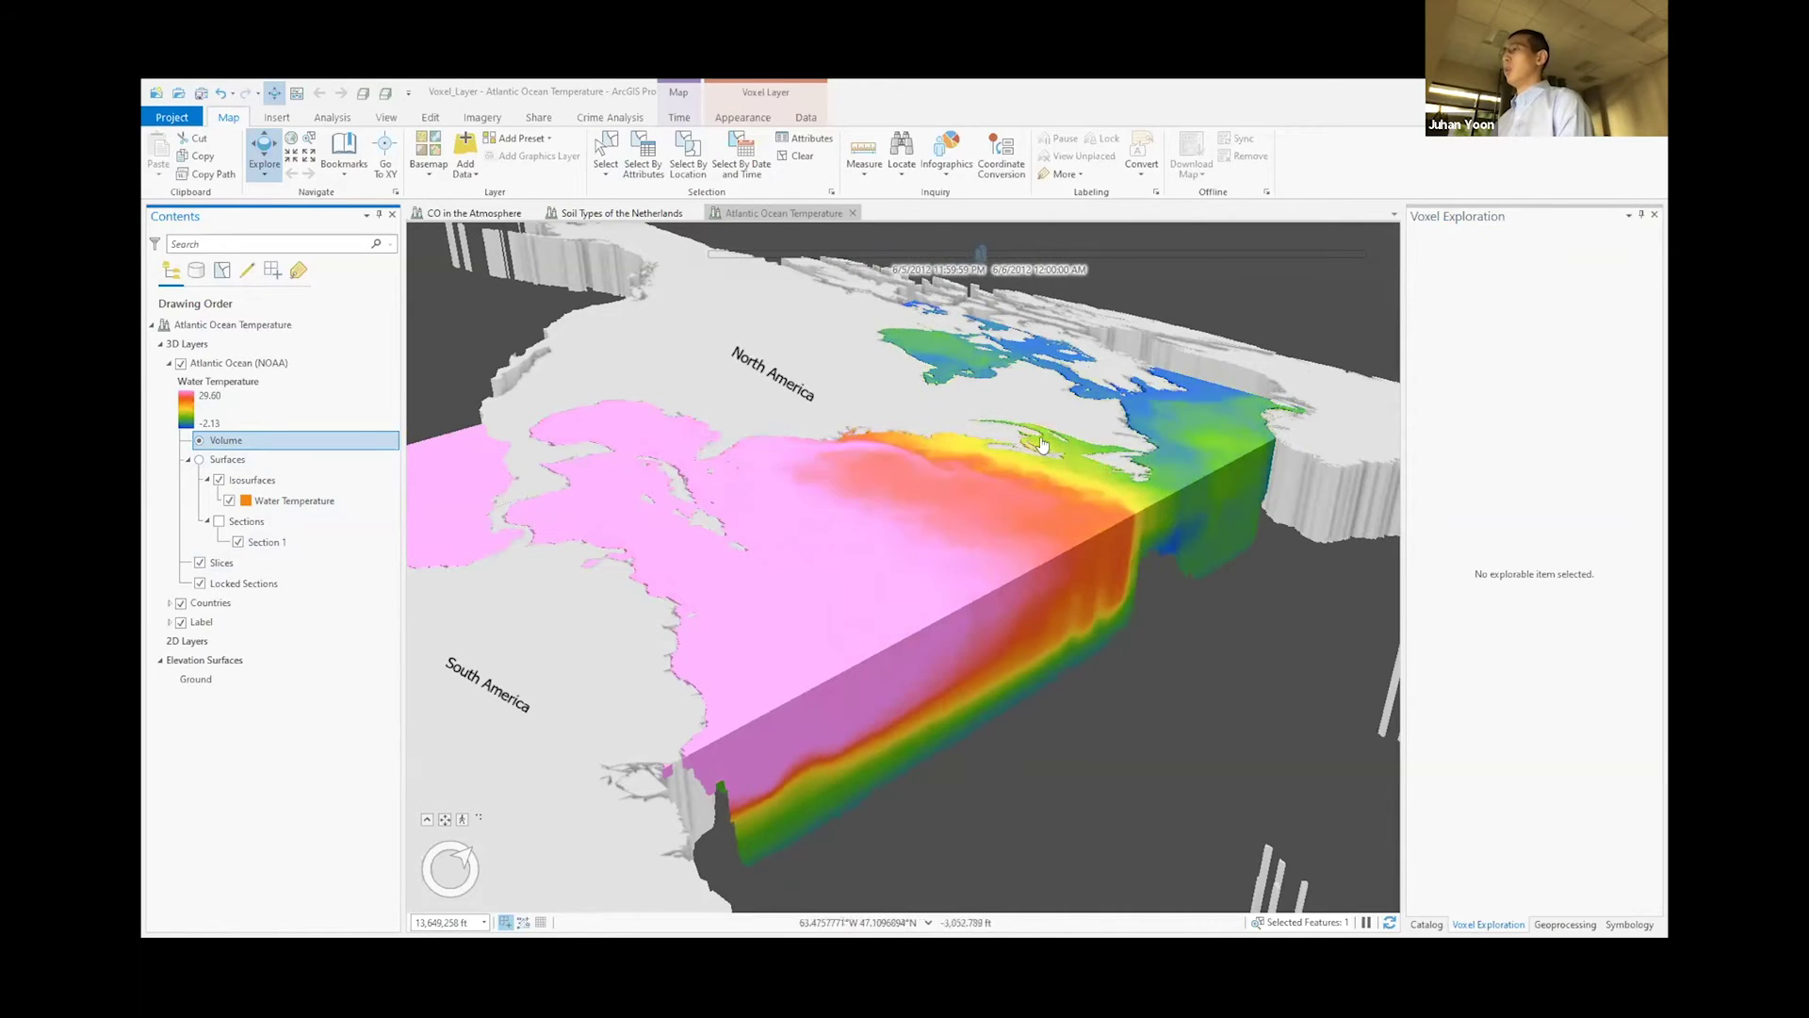
# Step: Pause, rewind to early January 2012, and replay the animation through to about August
pyautogui.moveTo(1037, 243)
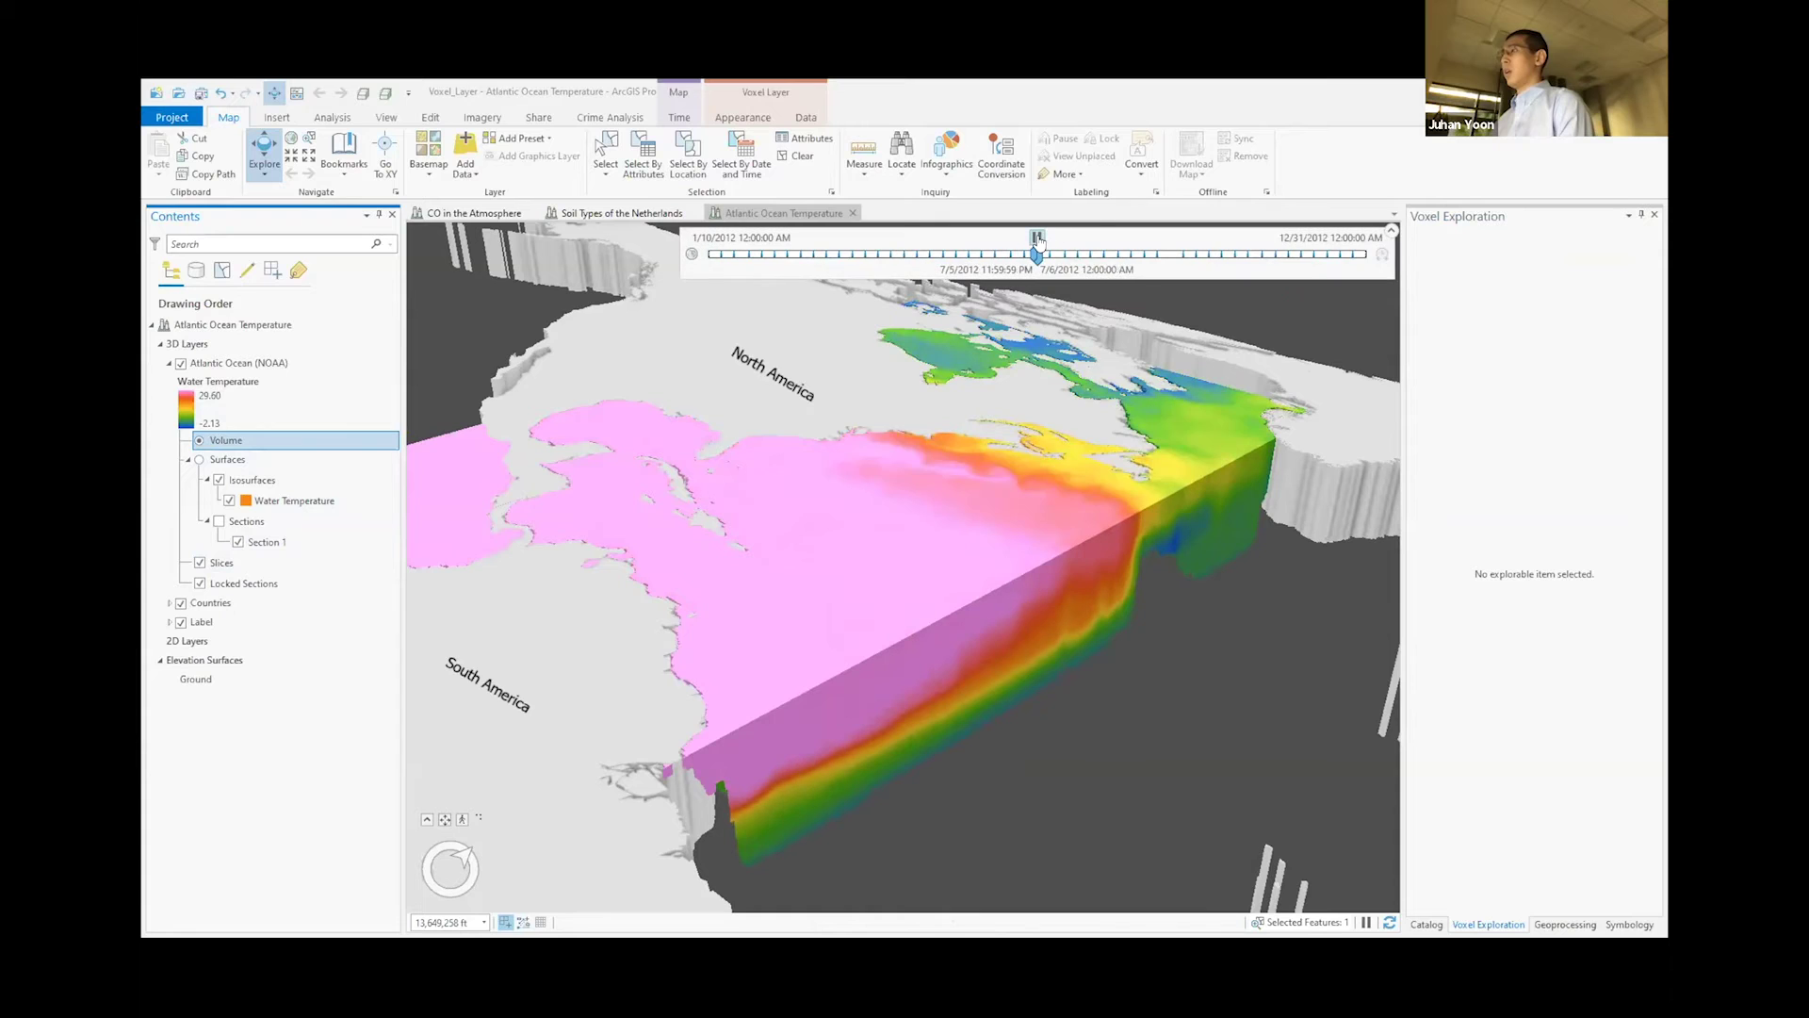
pyautogui.click(1037, 238)
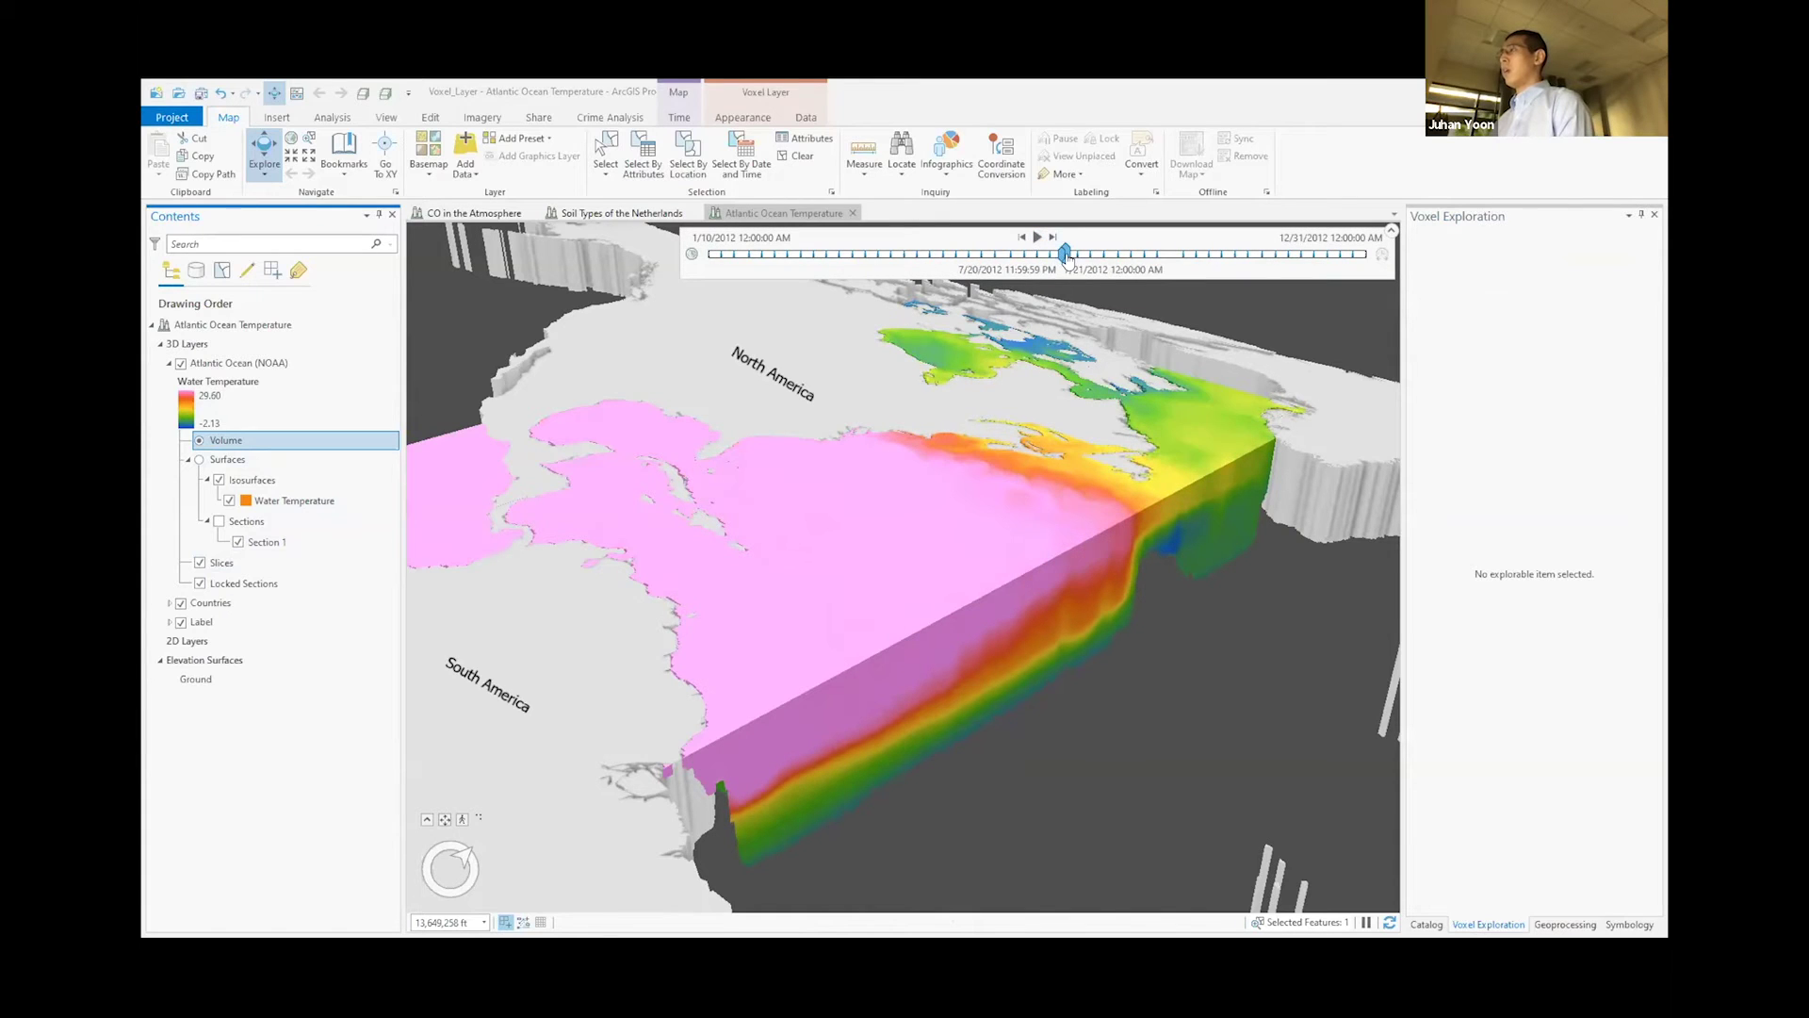
pyautogui.moveTo(1067, 259); pyautogui.dragTo(708, 268)
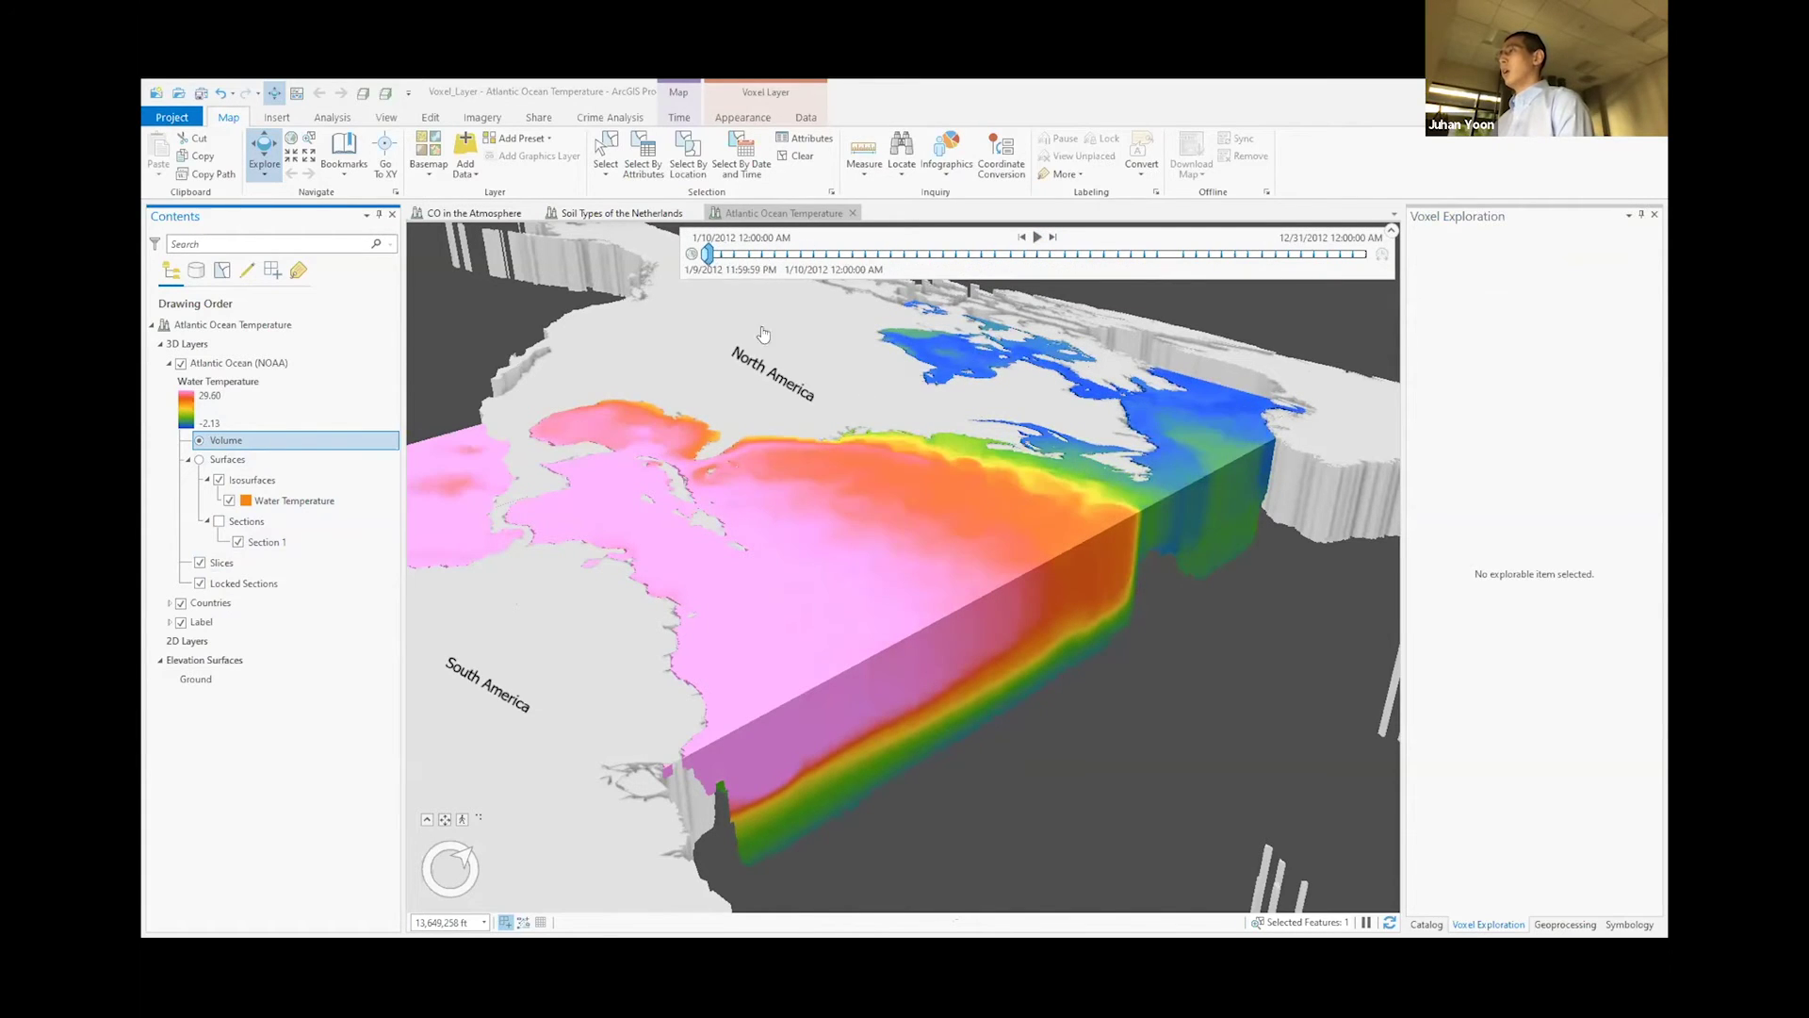
pyautogui.click(1035, 238)
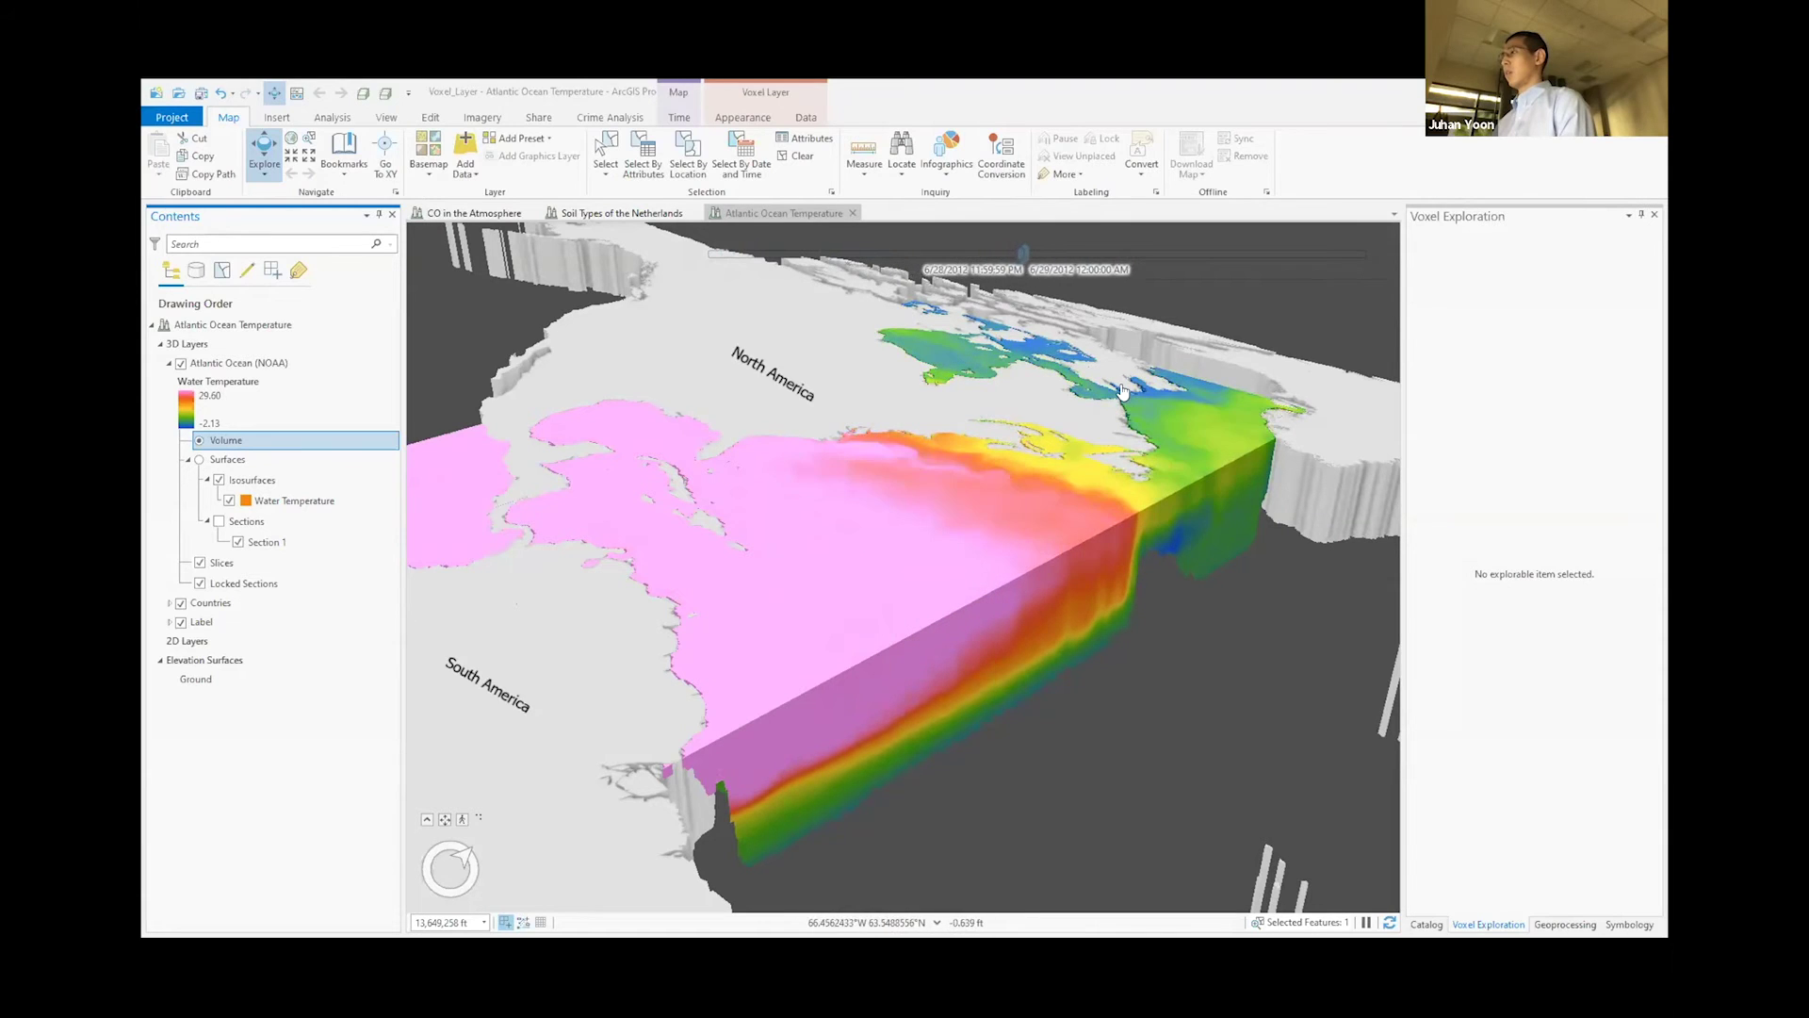
pyautogui.moveTo(1034, 245)
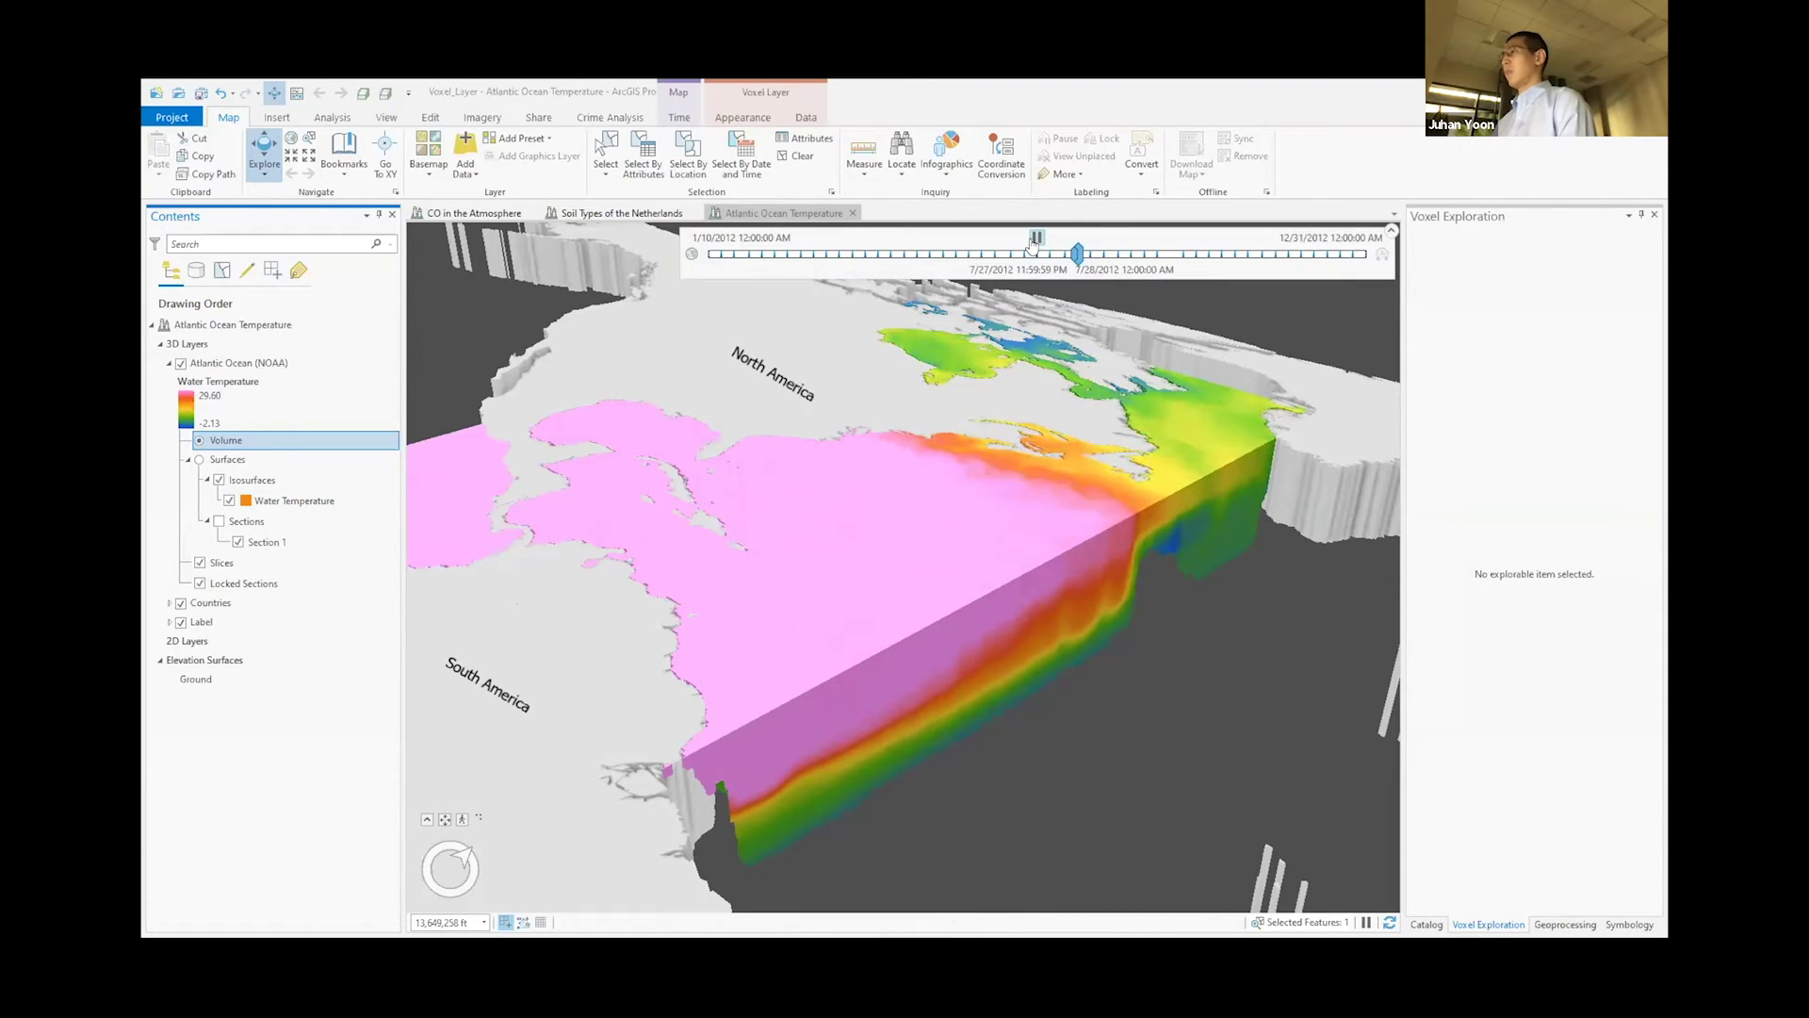
# Step: Show only the Section 1 cross-section with isosurface hidden, moved to position 304.8
pyautogui.click(199, 460)
pyautogui.click(218, 521)
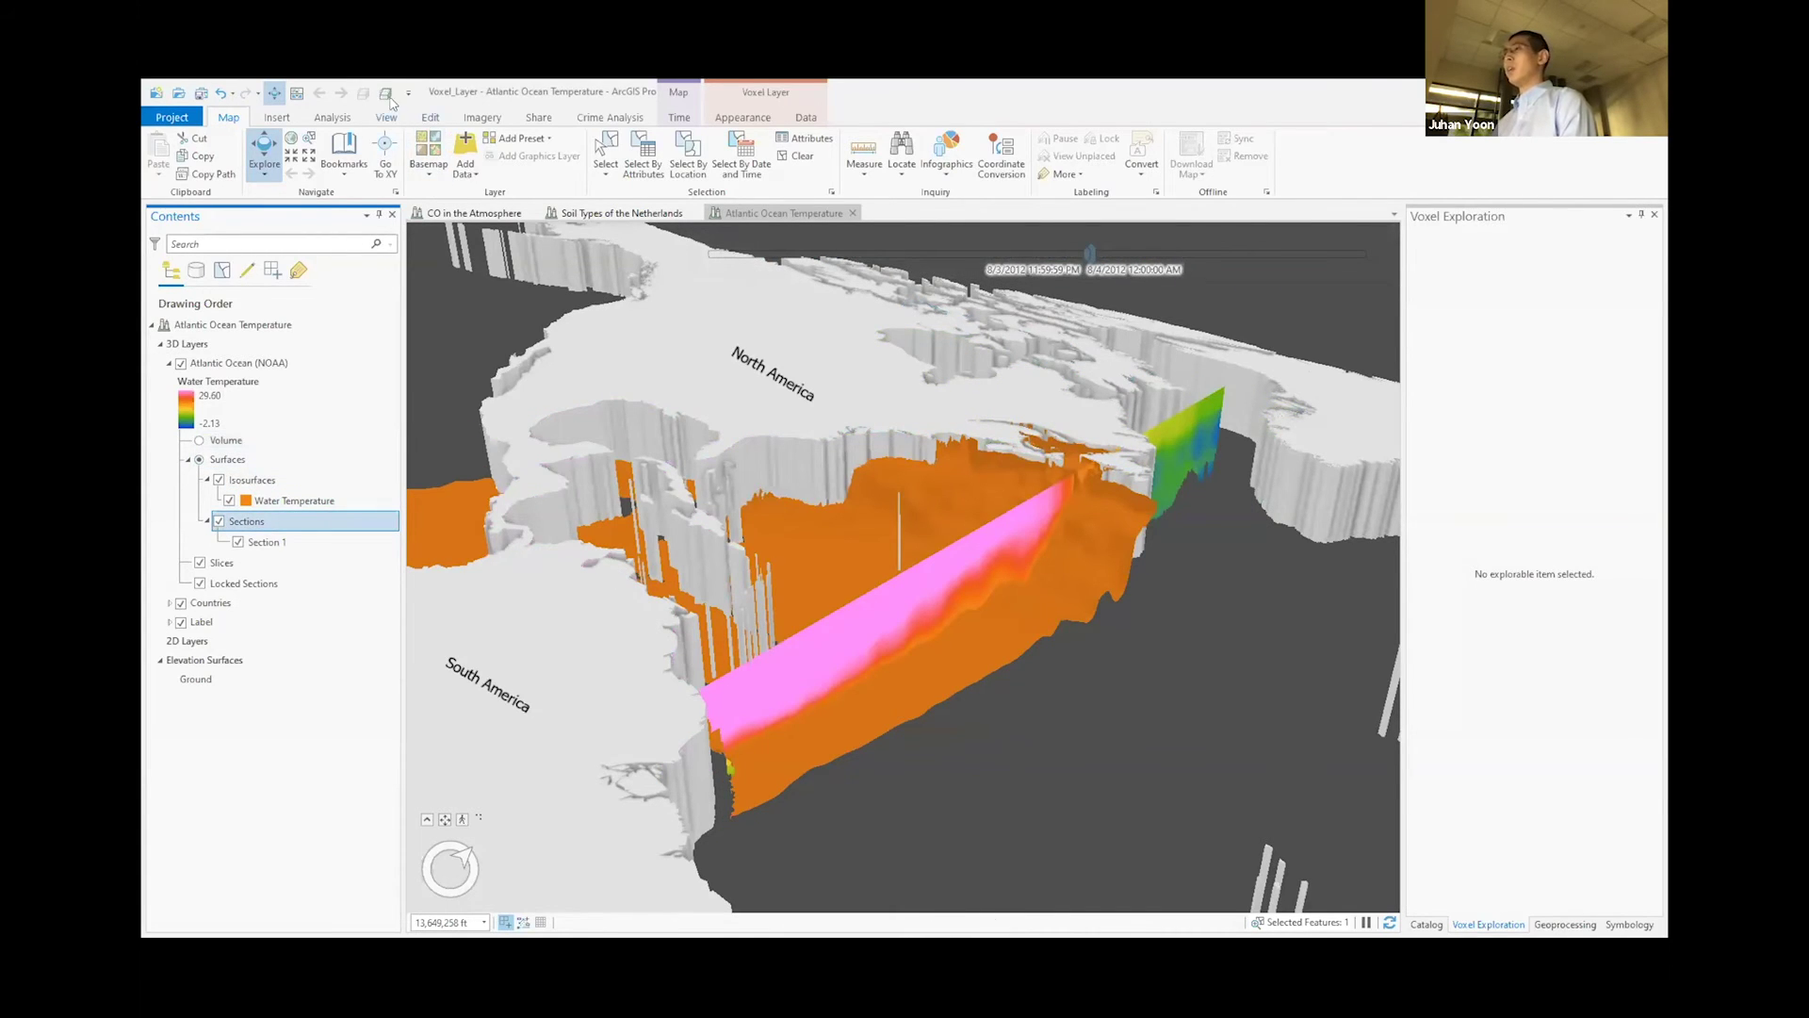
pyautogui.click(219, 479)
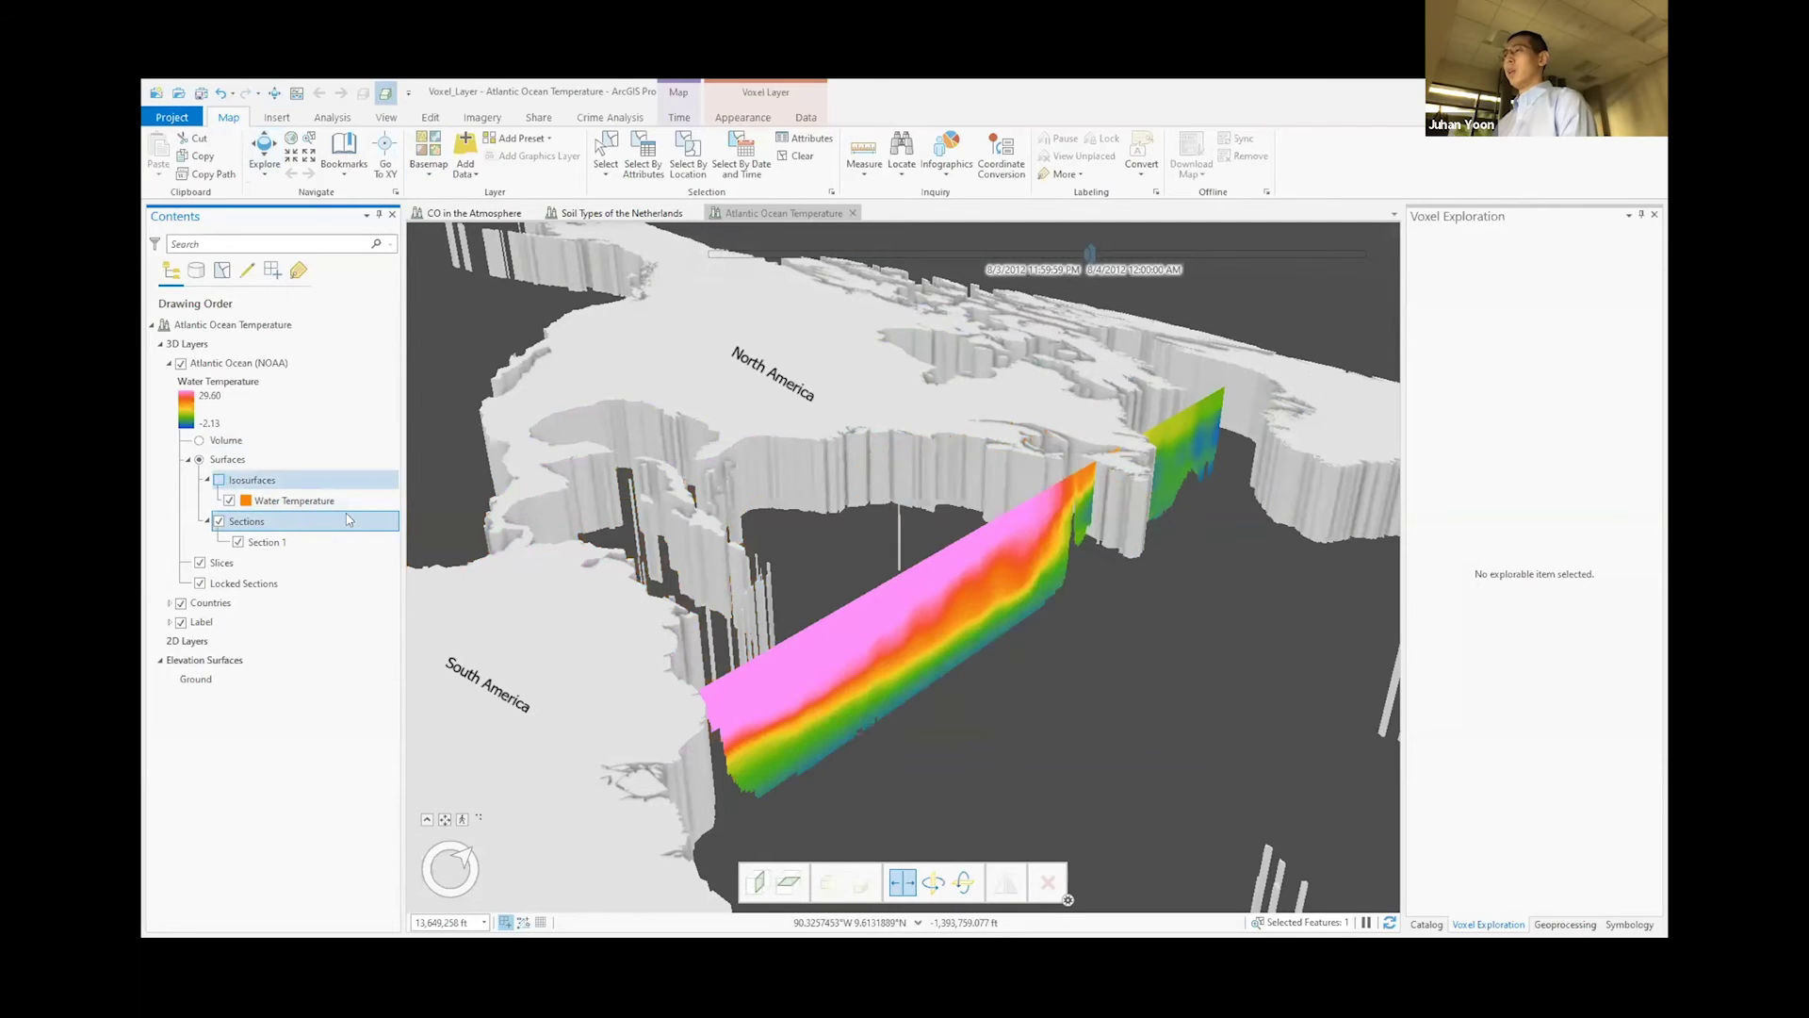
pyautogui.click(912, 871)
pyautogui.moveTo(960, 594); pyautogui.dragTo(935, 774)
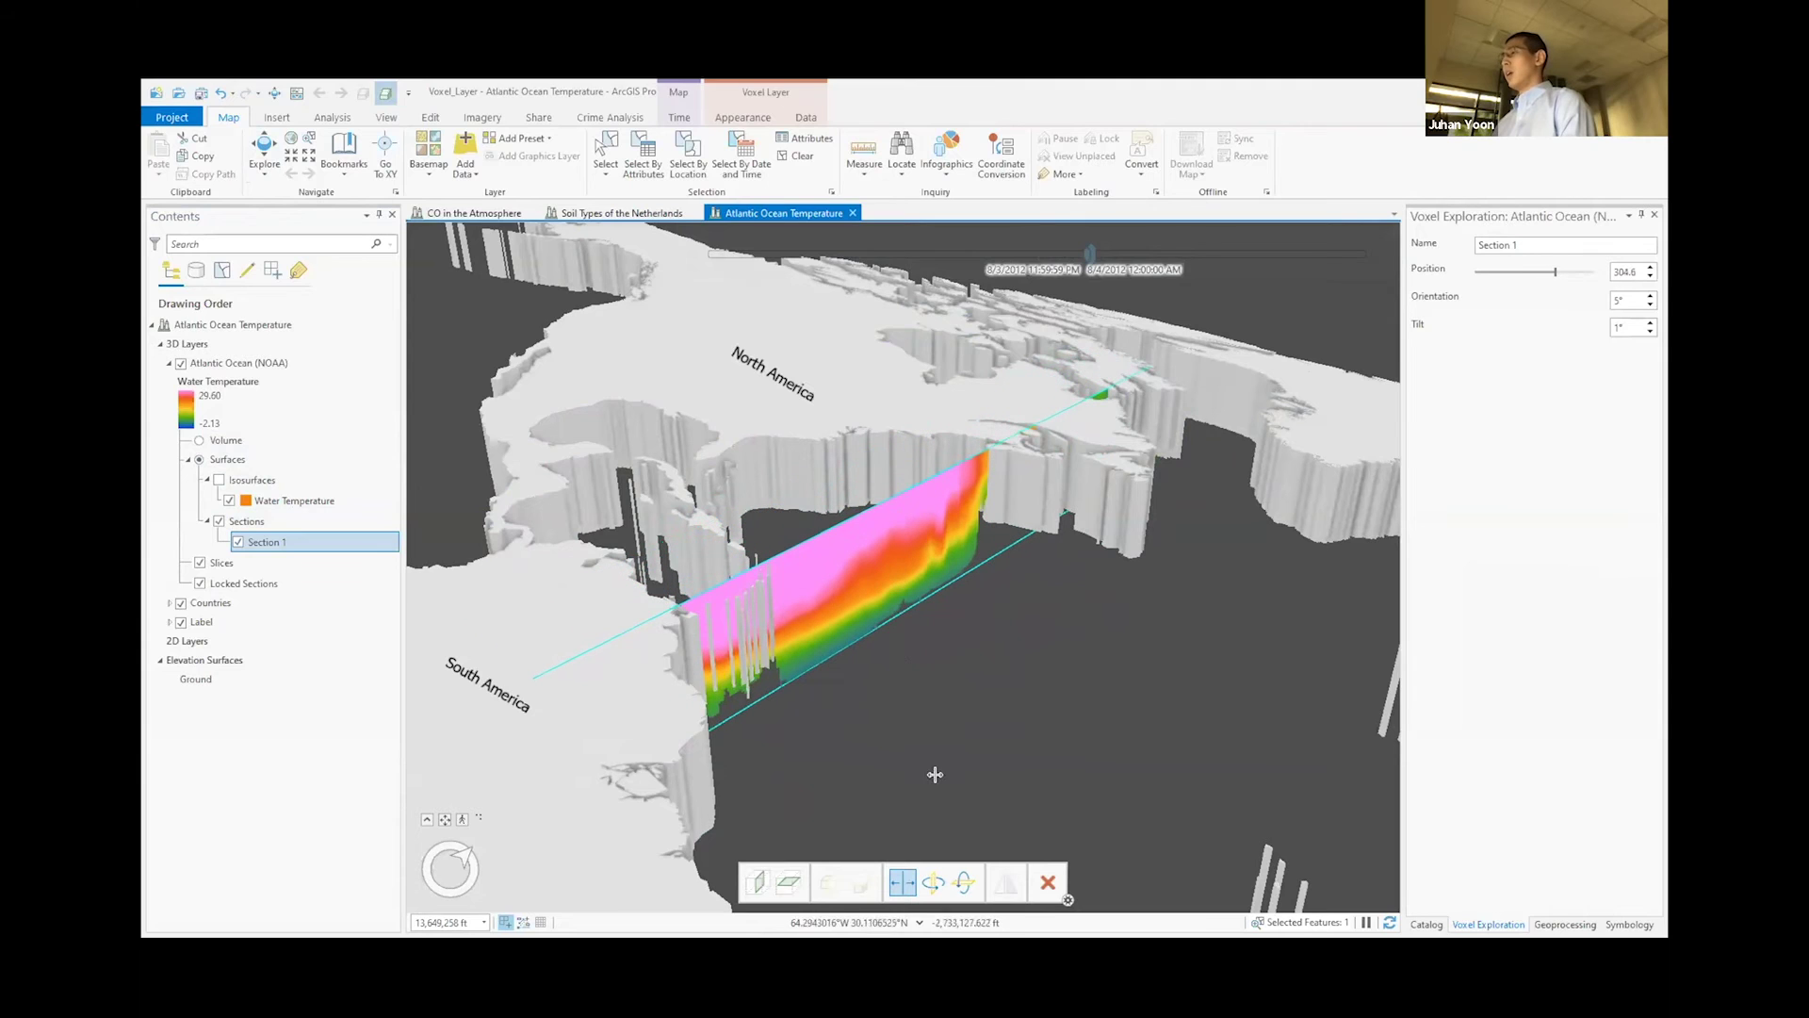
# Step: Rotate Section 1 to -40° so it slices diagonally across the Atlantic
pyautogui.click(942, 879)
pyautogui.moveTo(911, 540); pyautogui.dragTo(796, 767)
pyautogui.moveTo(1082, 256)
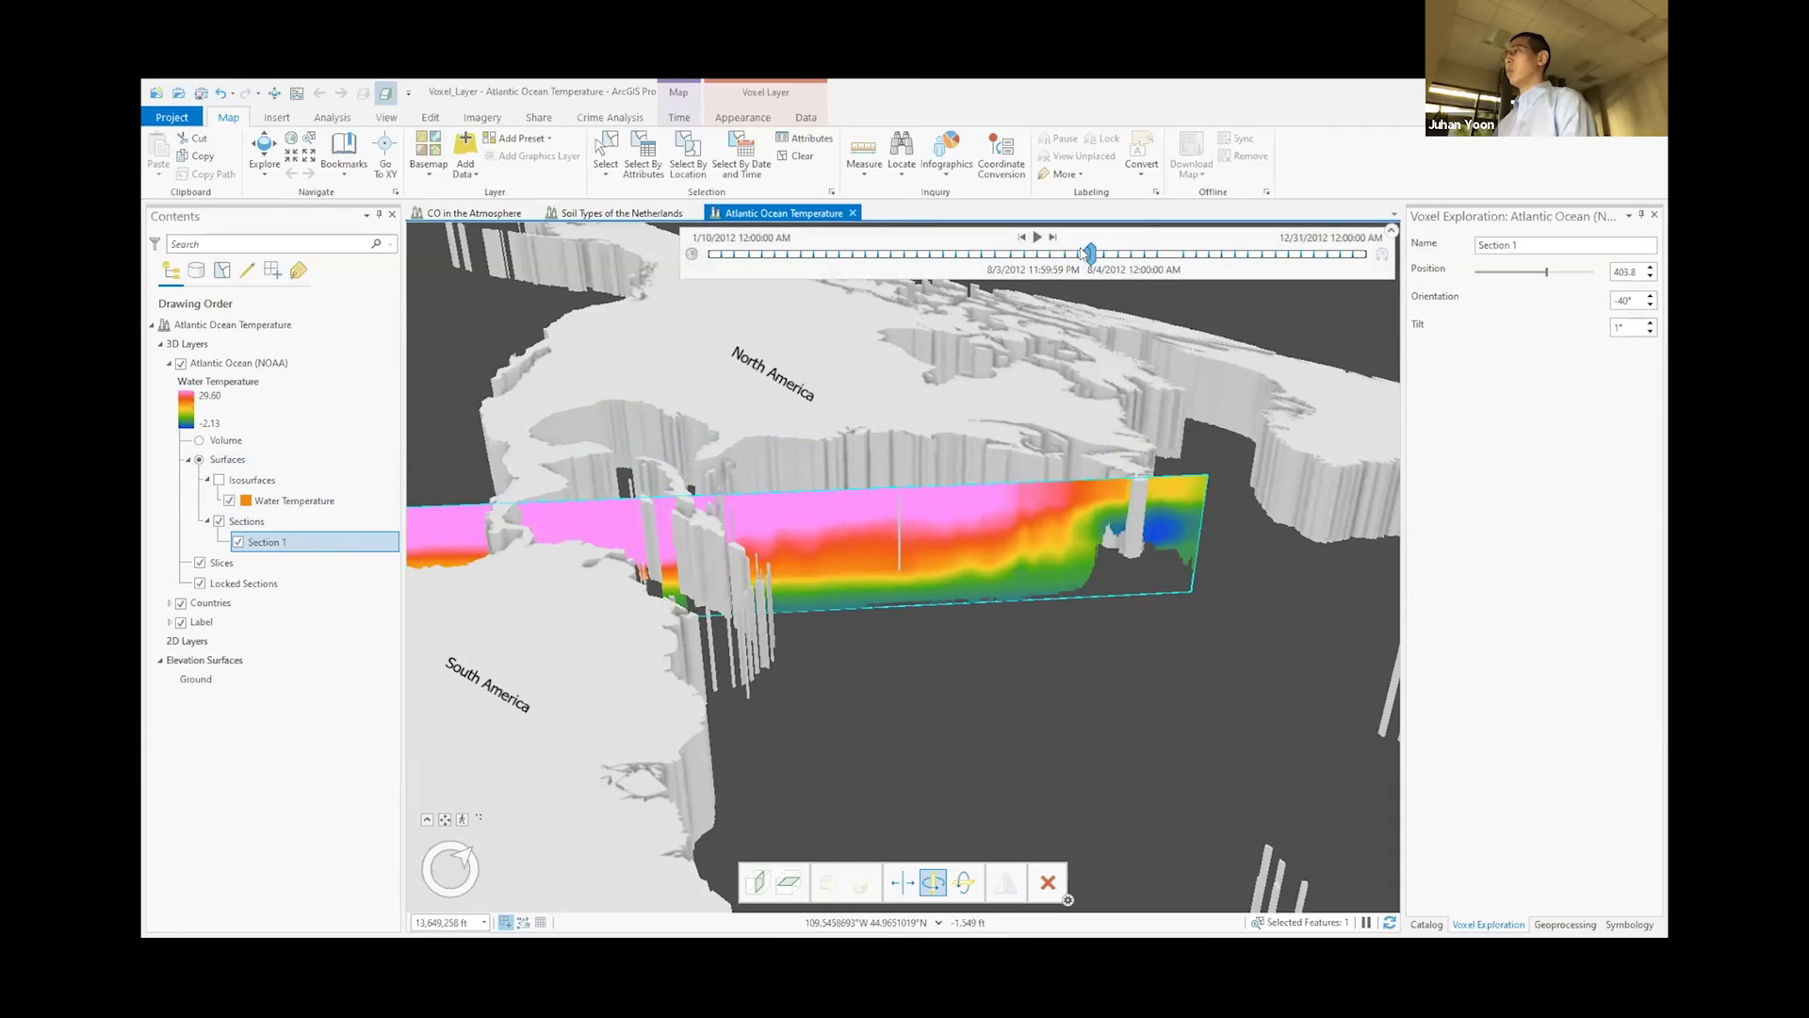
# Step: Step the time back thirteen intervals from August to 1/23/2012
pyautogui.click(1022, 237)
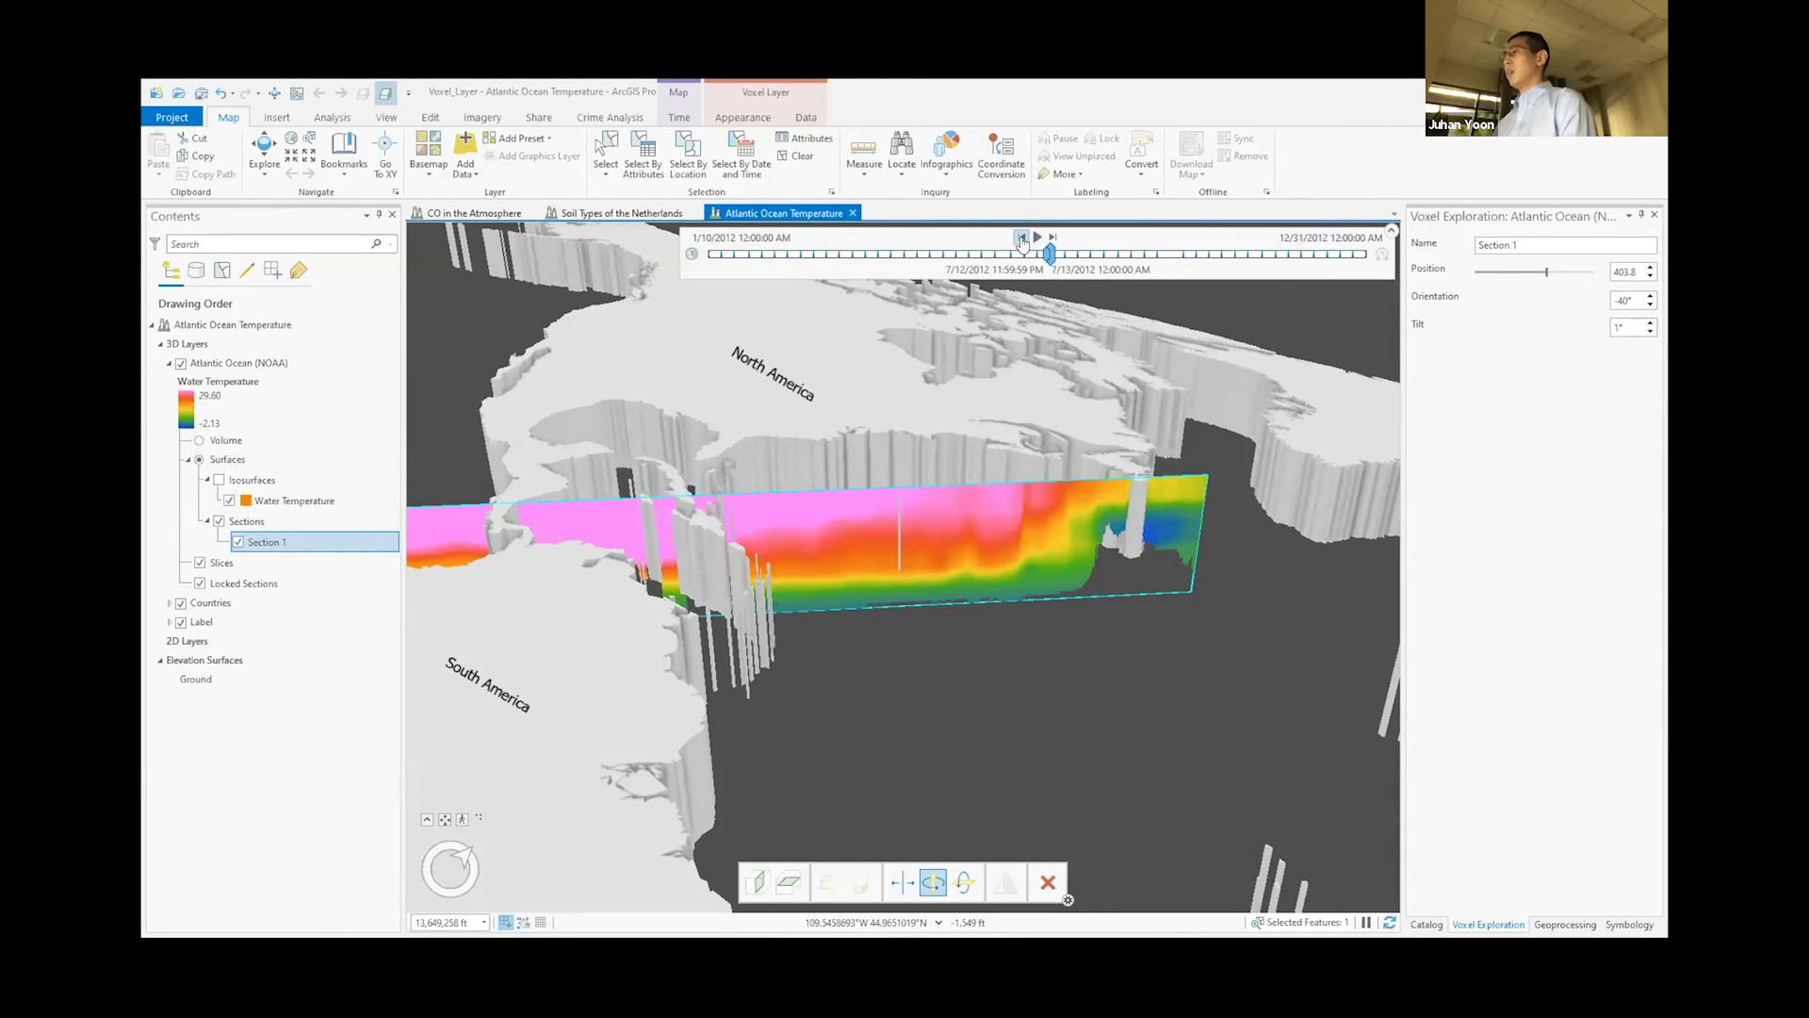
pyautogui.click(1021, 237)
pyautogui.click(1021, 238)
pyautogui.click(1021, 237)
pyautogui.click(1021, 238)
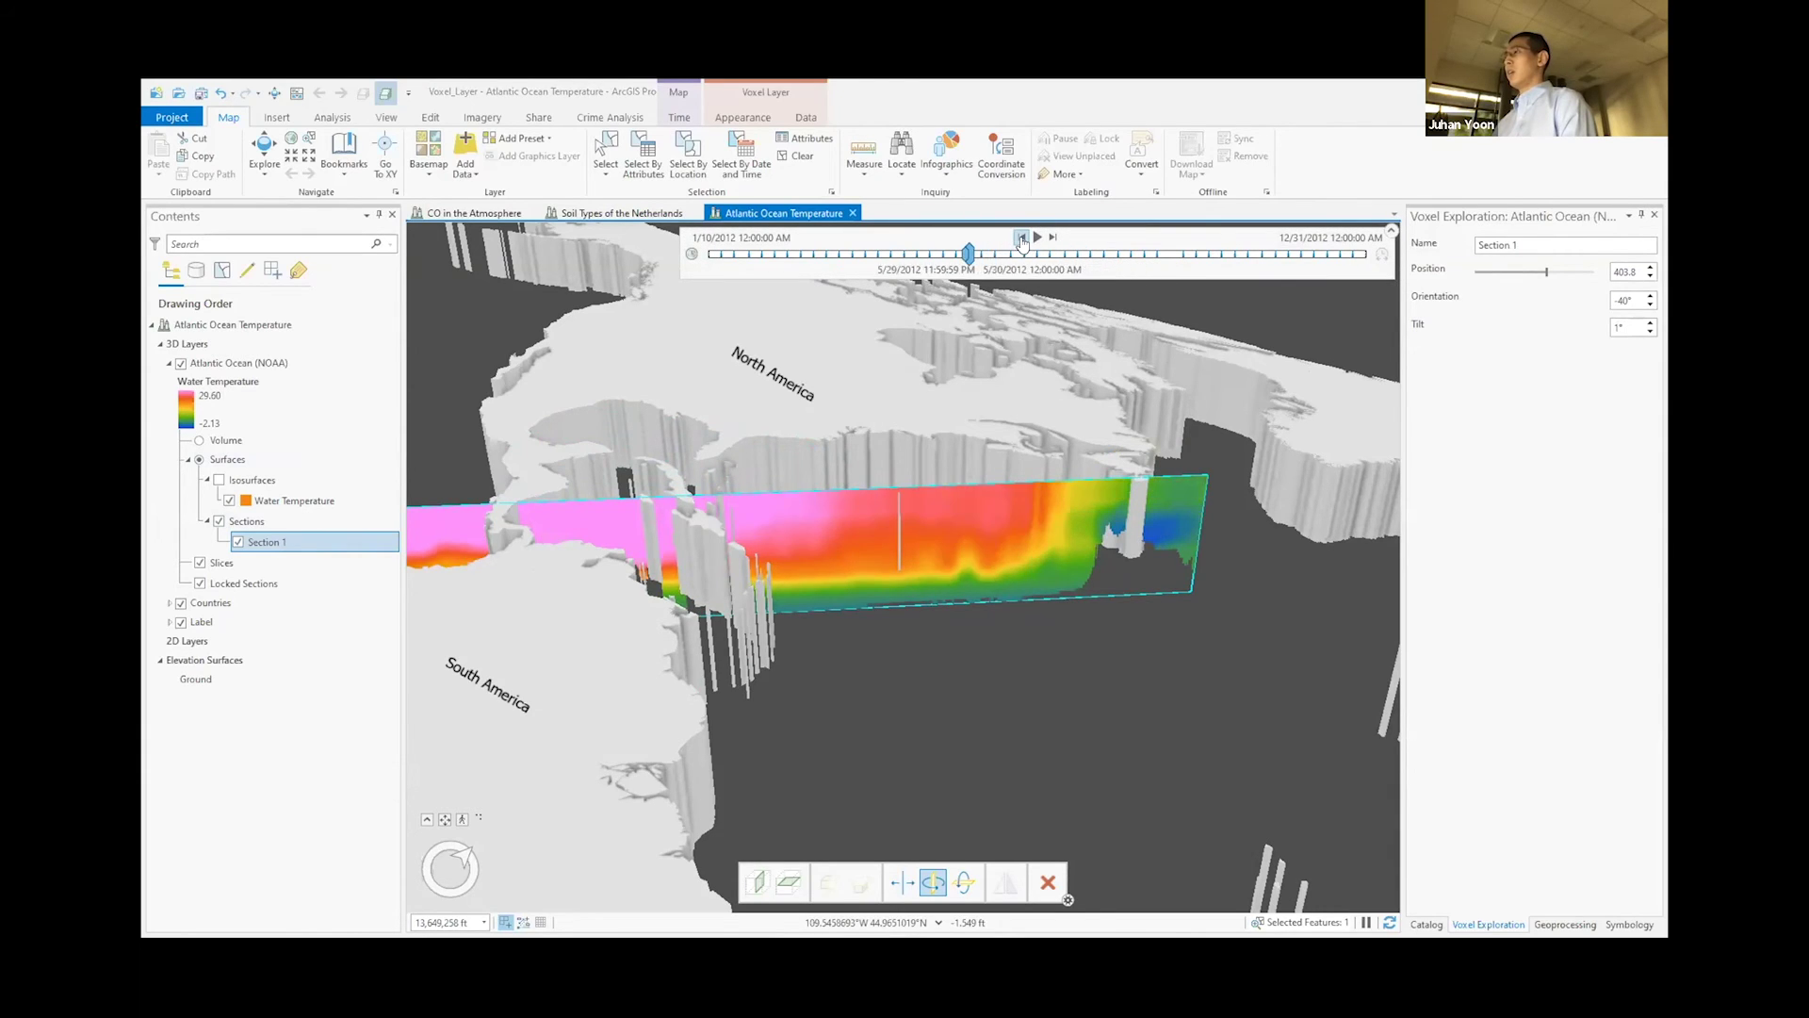
pyautogui.click(1022, 237)
pyautogui.click(1021, 237)
pyautogui.click(1021, 237)
pyautogui.click(1021, 237)
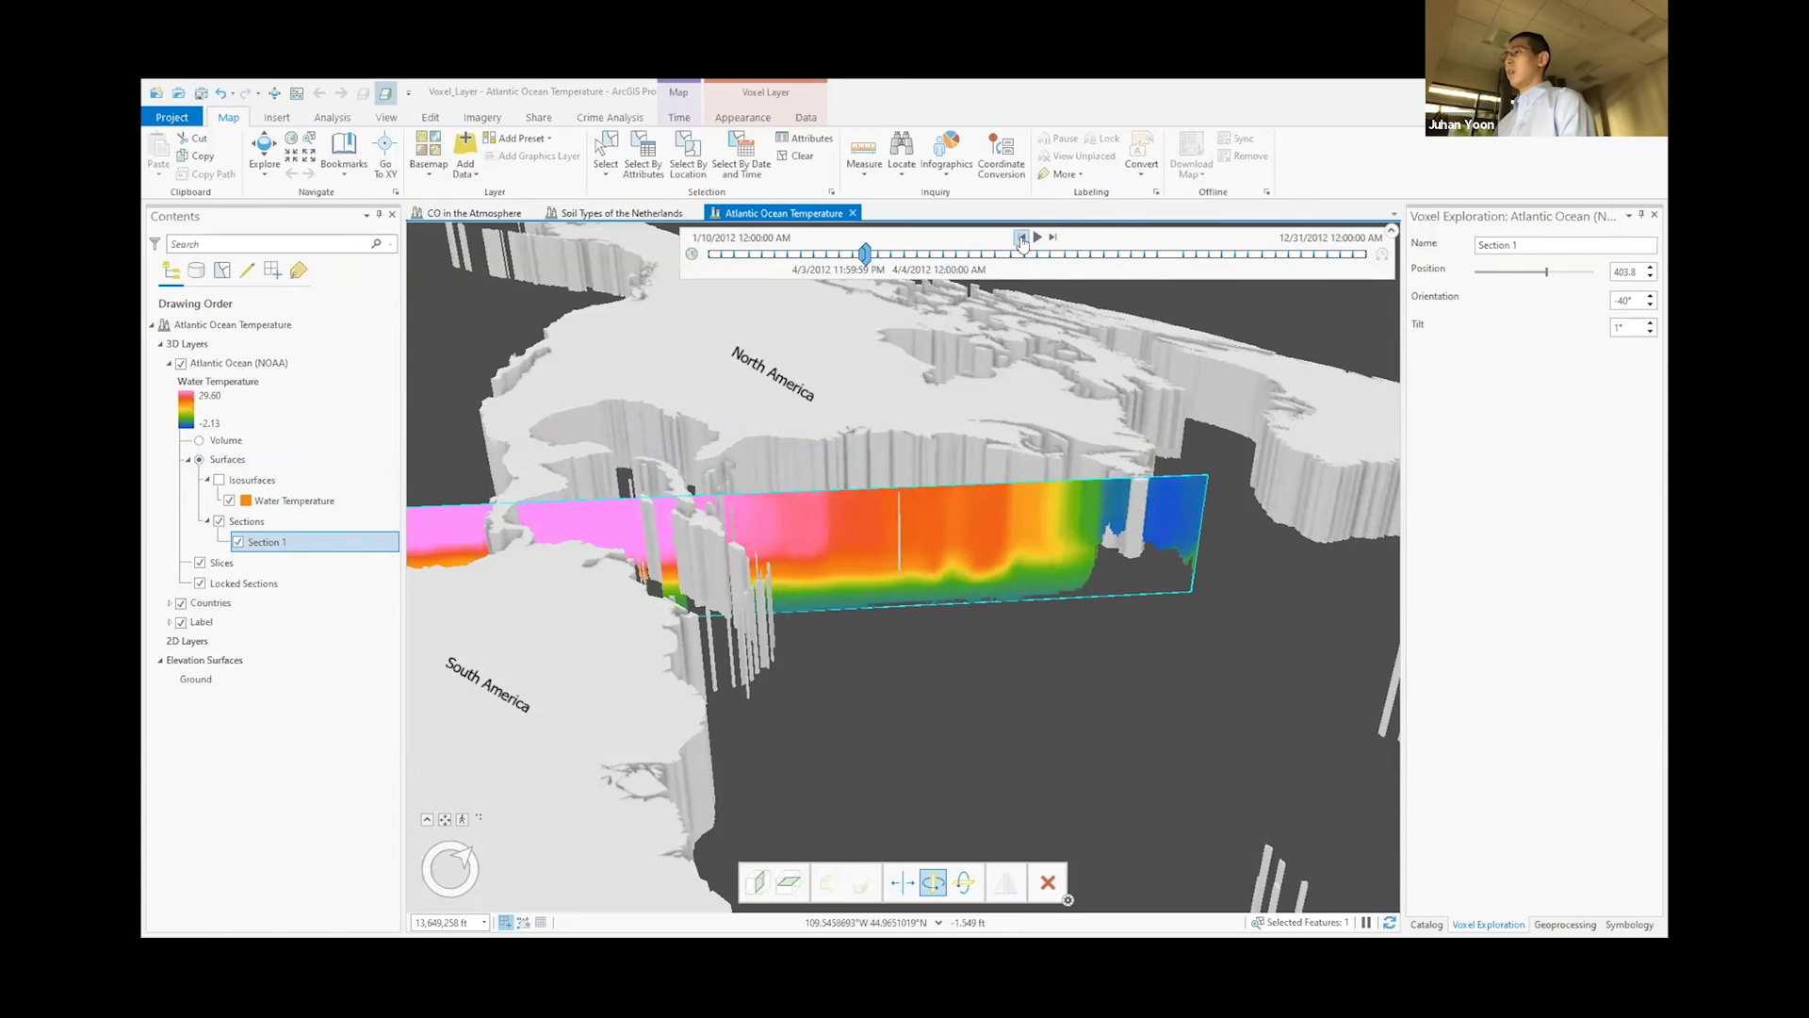
pyautogui.click(1021, 237)
pyautogui.click(1022, 238)
pyautogui.click(1022, 238)
pyautogui.click(1022, 237)
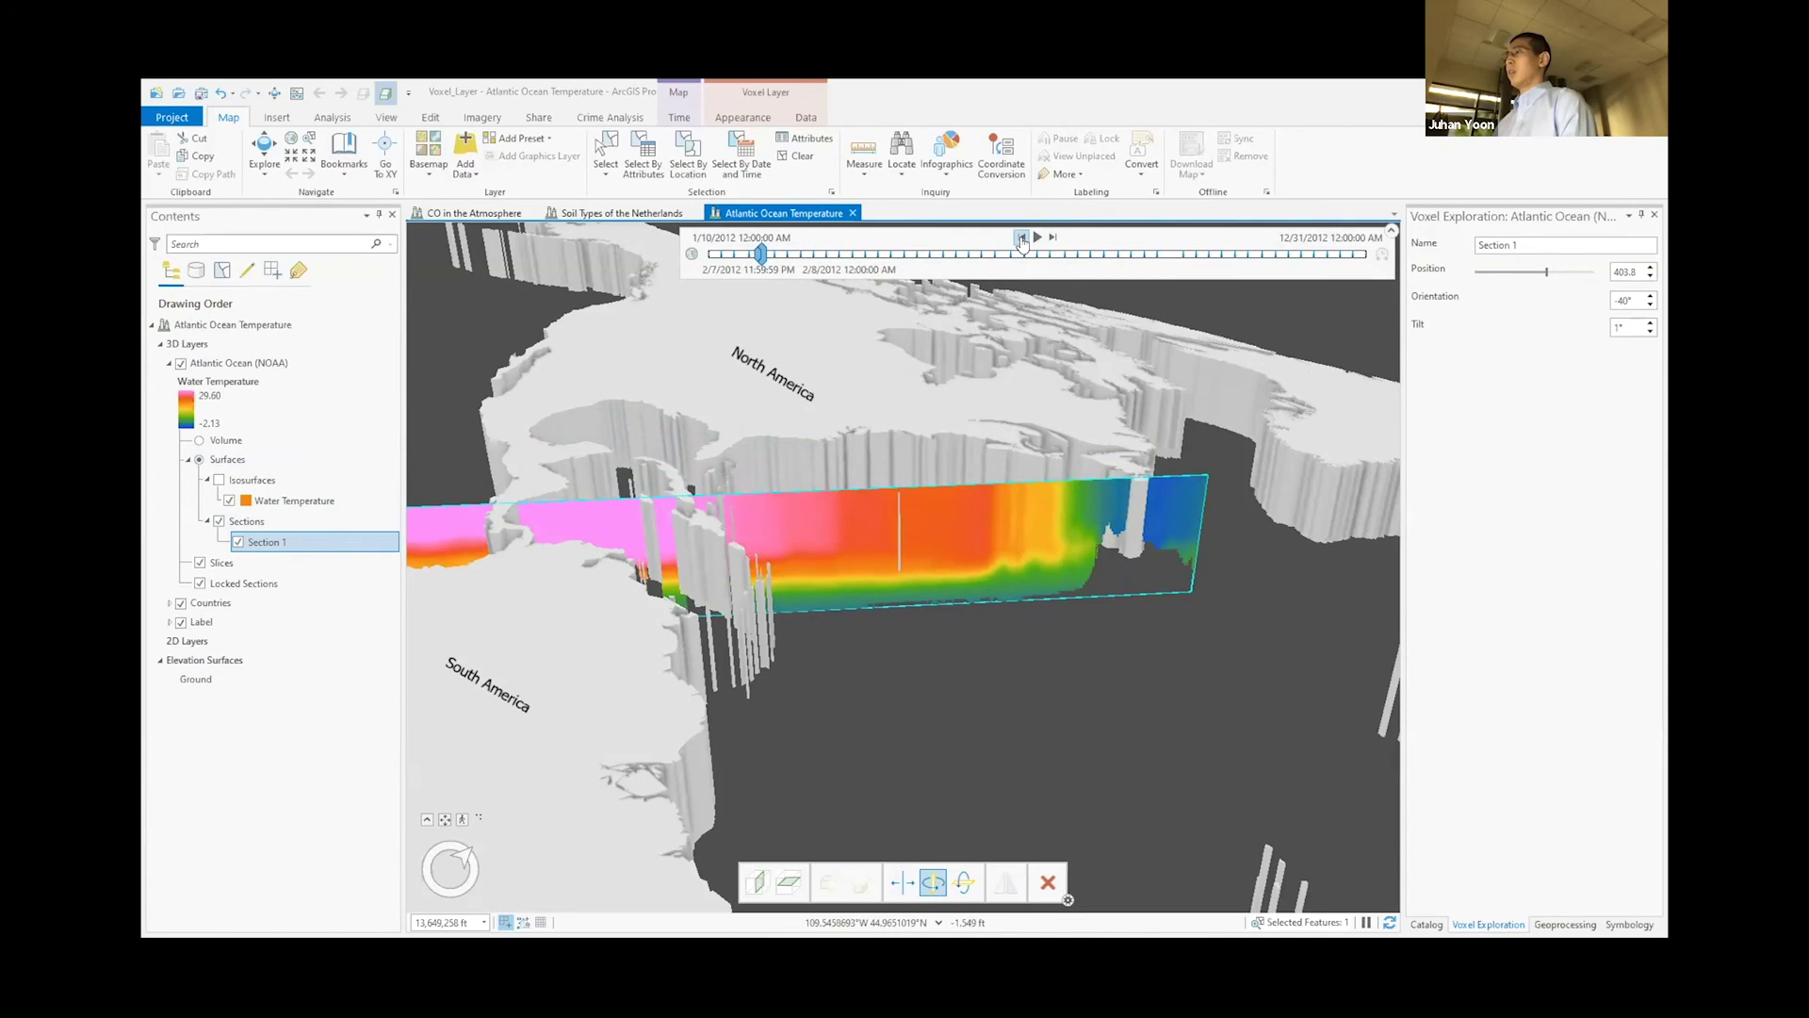
pyautogui.click(1021, 237)
pyautogui.click(1021, 237)
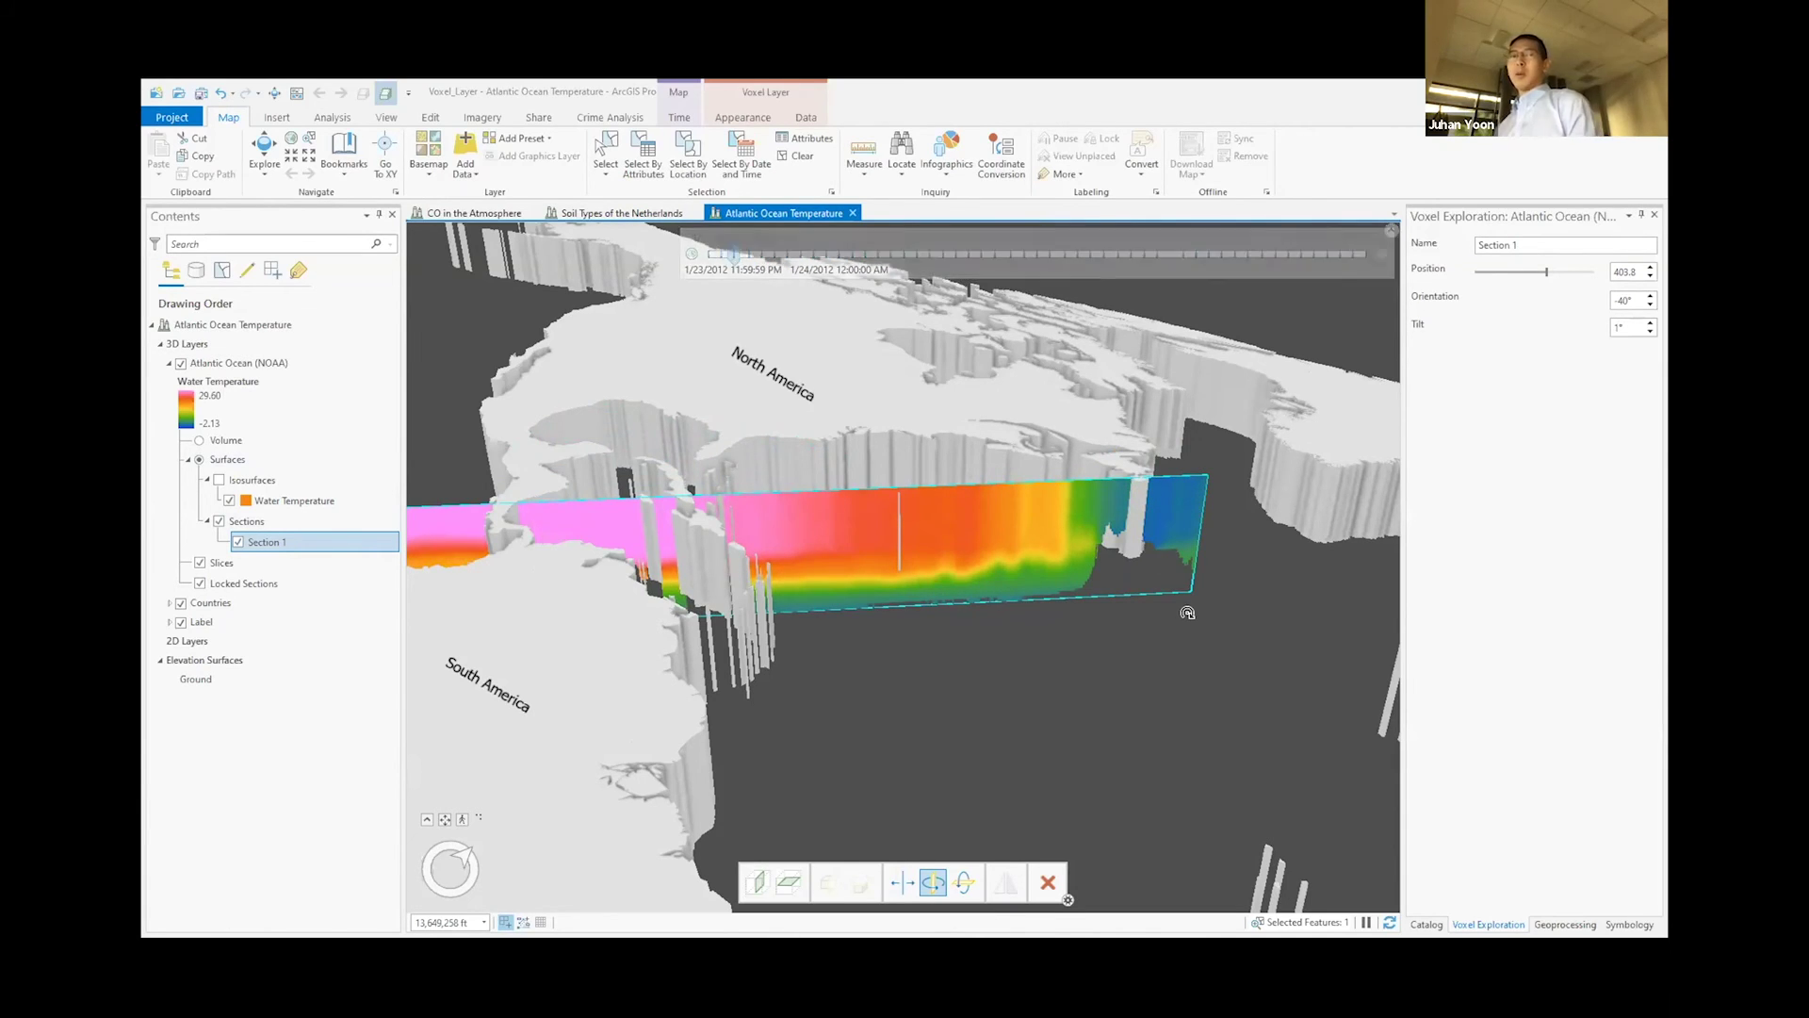